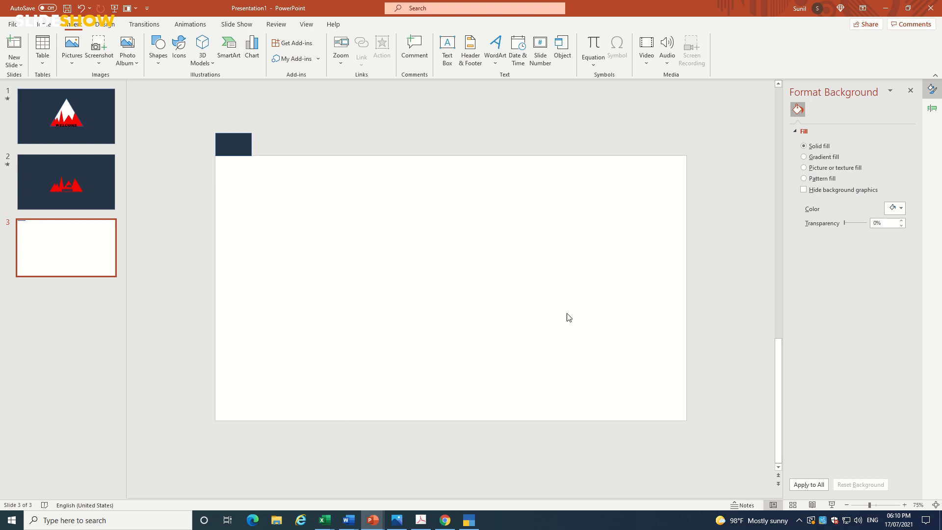
# - On the blank third slide, switch to the Home tab to reach the Drawing shapes gallery
pyautogui.click(46, 24)
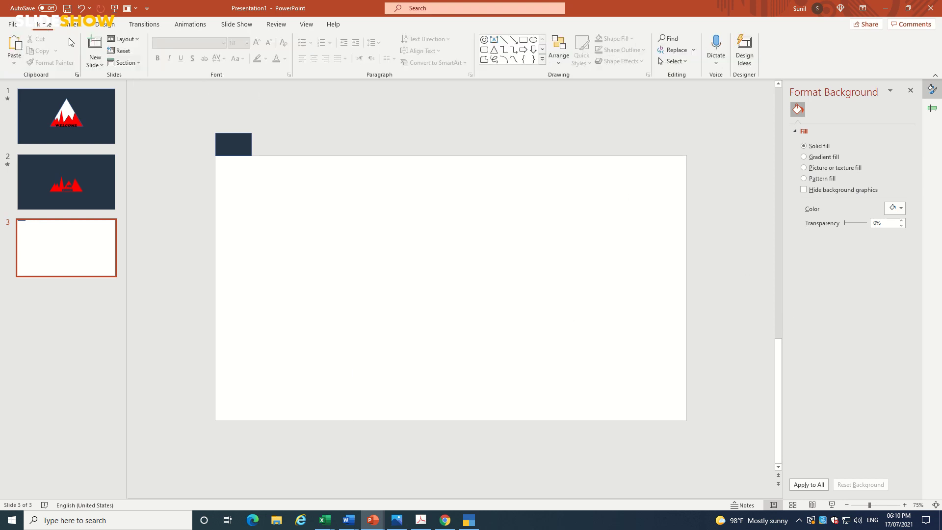
# - Draw a blue 33.87 × 19.05 cm rectangle covering the slide and start a Freeform car outline
pyautogui.click(523, 40)
pyautogui.moveTo(251, 173); pyautogui.dragTo(686, 420)
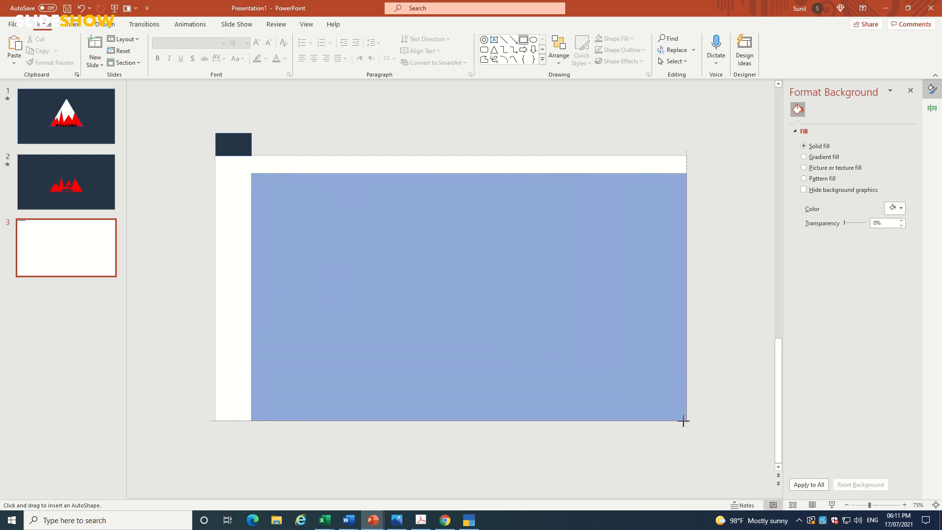
pyautogui.moveTo(556, 338); pyautogui.dragTo(522, 319)
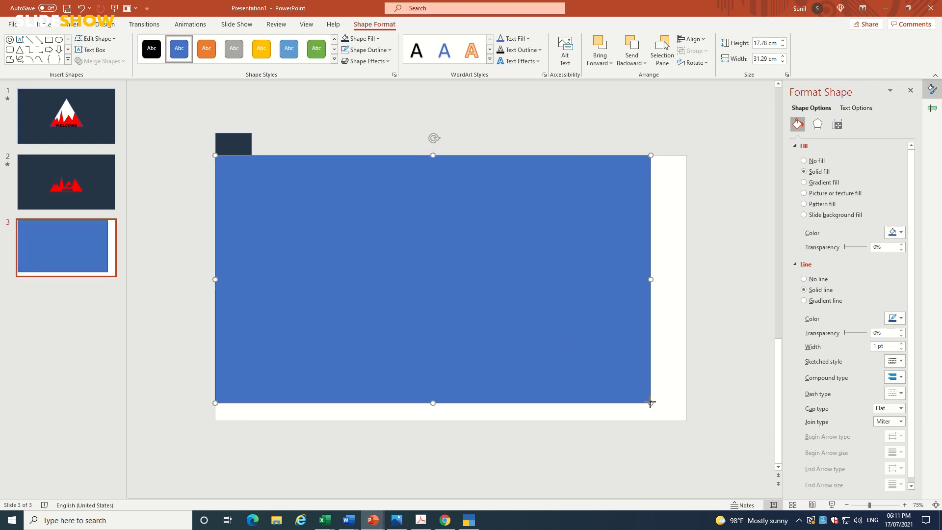
pyautogui.moveTo(650, 403); pyautogui.dragTo(686, 420)
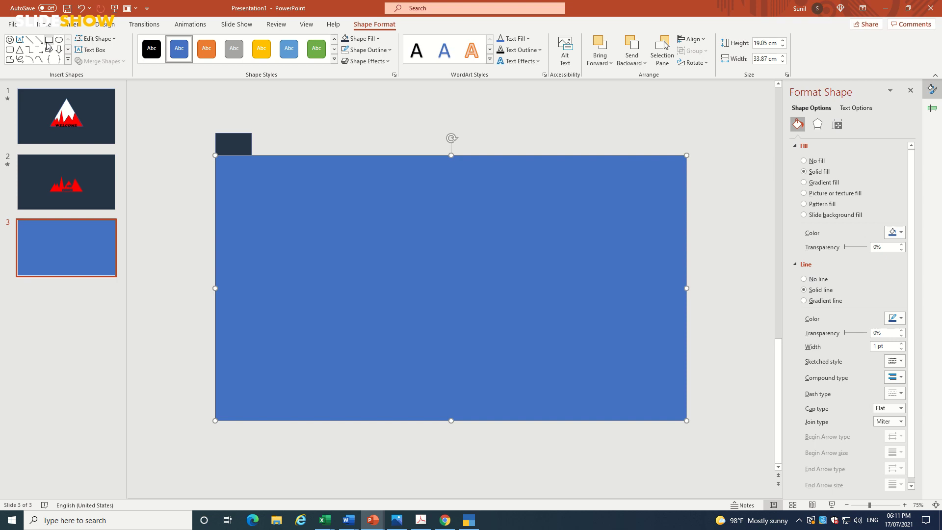
pyautogui.click(9, 59)
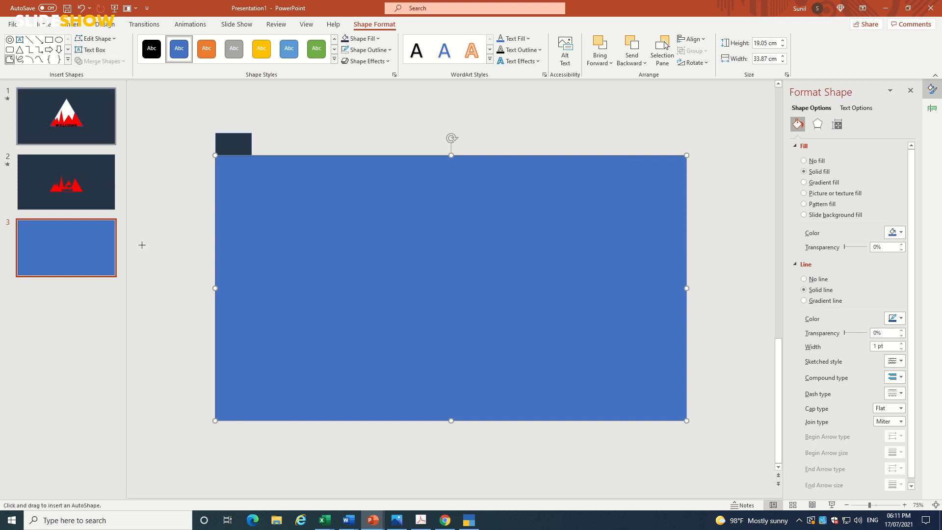
pyautogui.click(395, 251)
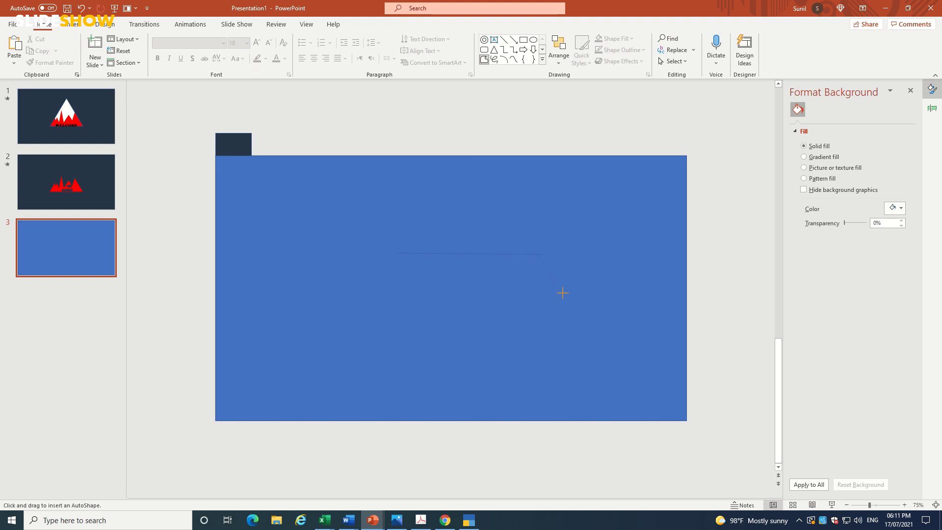
# - Close the Freeform car-body outline with its raised cabin, then select the blue background rectangle
pyautogui.click(565, 331)
pyautogui.click(293, 289)
pyautogui.click(396, 252)
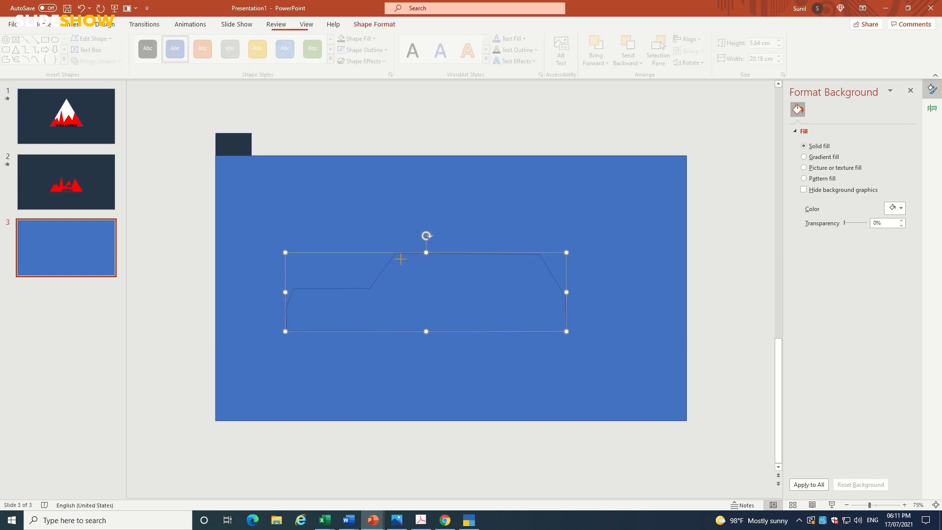
pyautogui.click(599, 228)
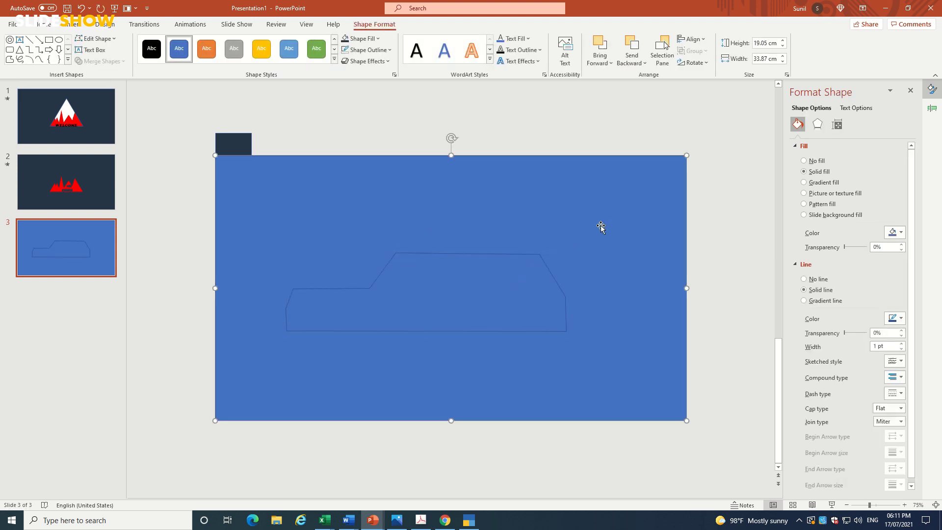
# - Fill the slide-sized rectangle with the small swatch's navy colour using the Eyedropper
pyautogui.click(901, 234)
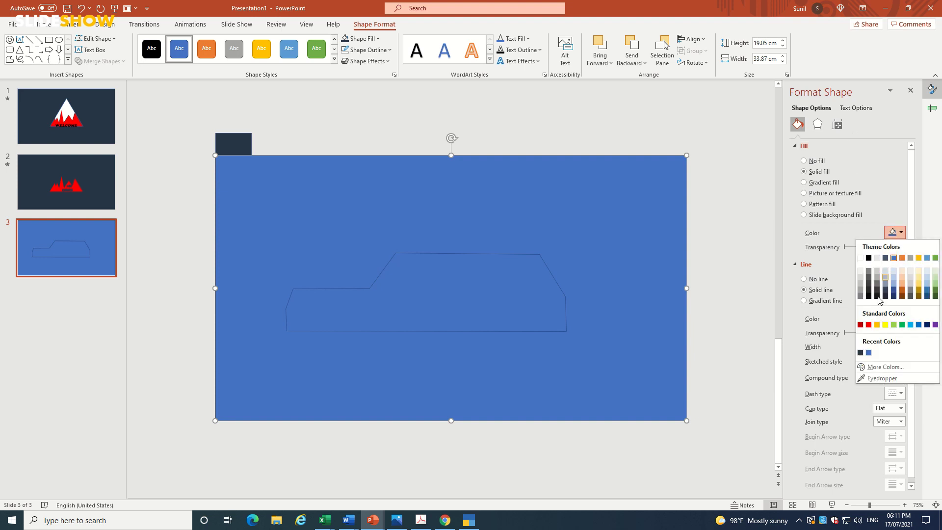
pyautogui.click(866, 378)
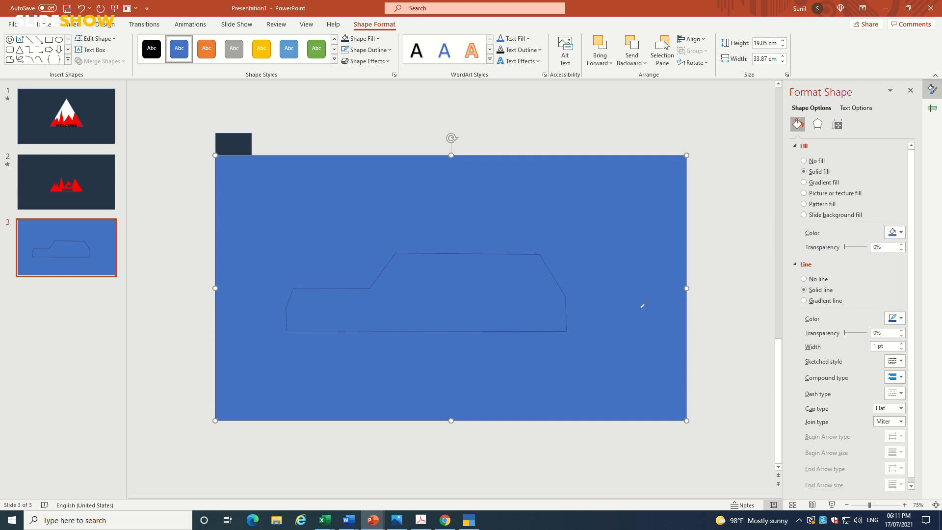
pyautogui.click(236, 136)
pyautogui.click(464, 267)
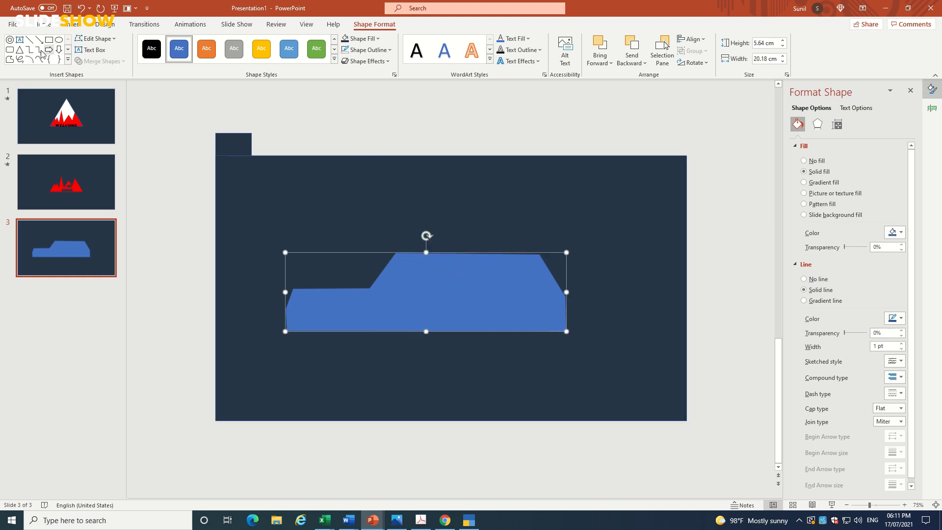
pyautogui.click(9, 59)
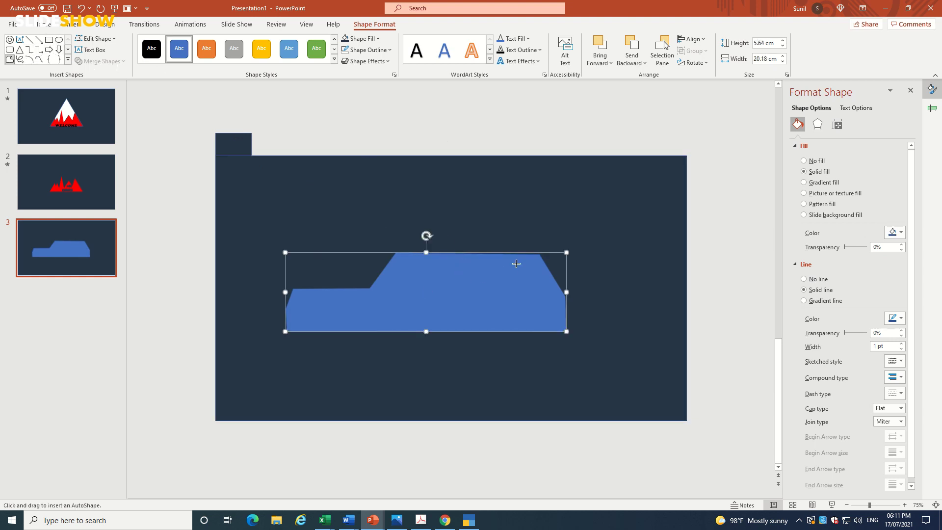
pyautogui.click(477, 255)
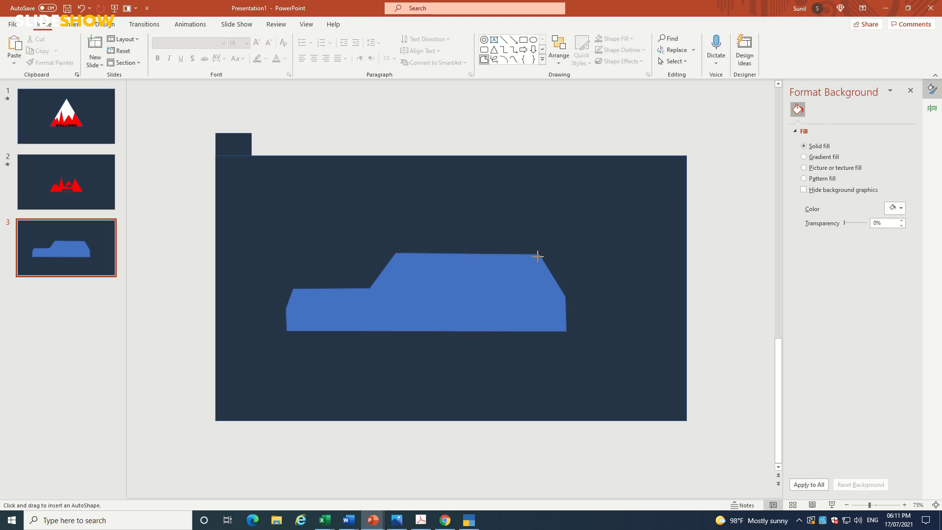
# - Trace a trial window outline over the car's roof and move it above the slide
pyautogui.click(564, 295)
pyautogui.doubleClick(480, 255)
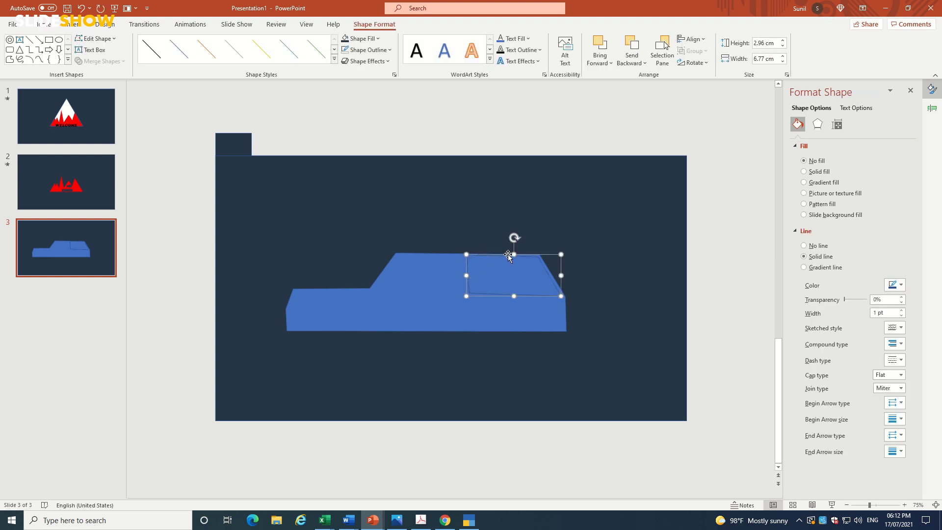
pyautogui.moveTo(507, 254); pyautogui.dragTo(506, 107)
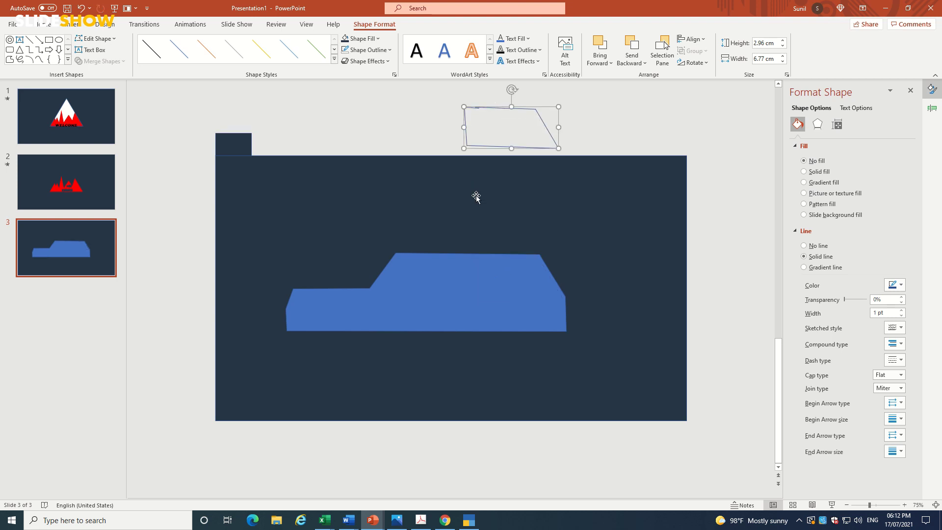
# - Fill the car body gold and delete the stray window outline
pyautogui.click(481, 270)
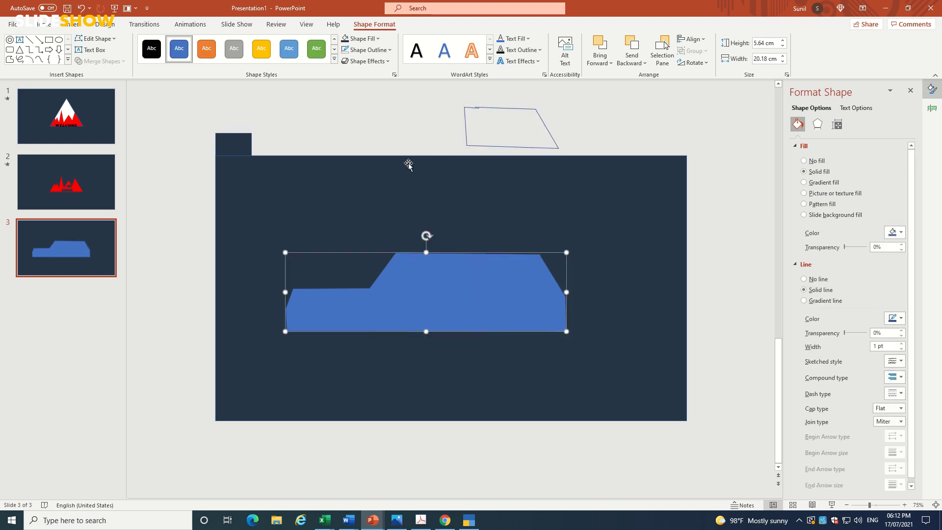
pyautogui.click(361, 39)
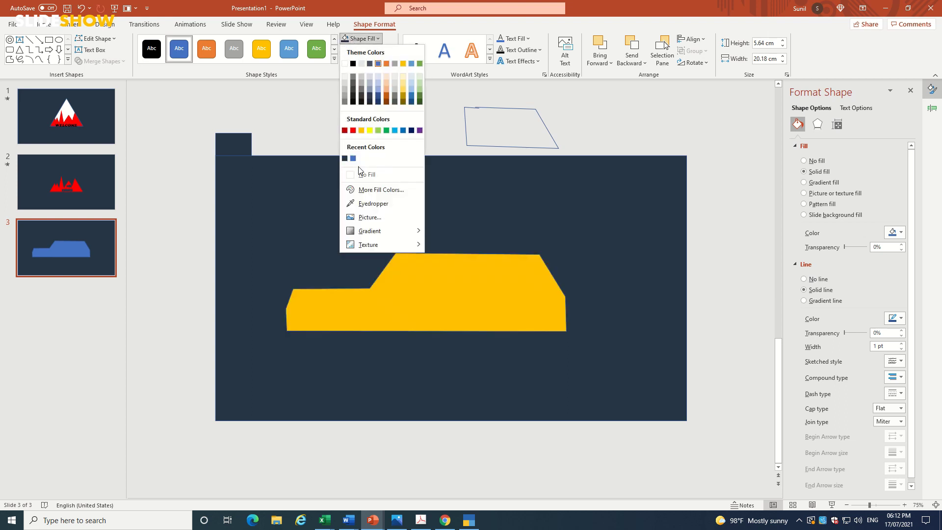
pyautogui.click(362, 130)
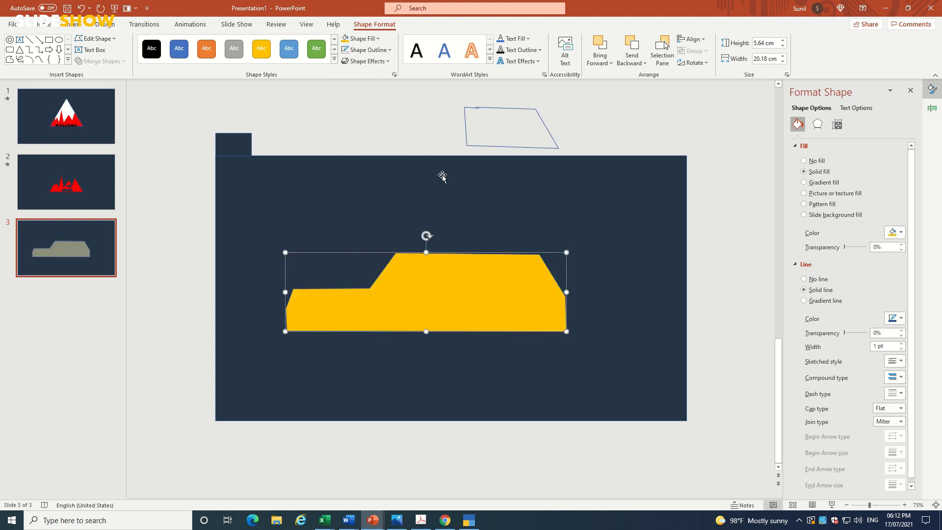
pyautogui.click(545, 126)
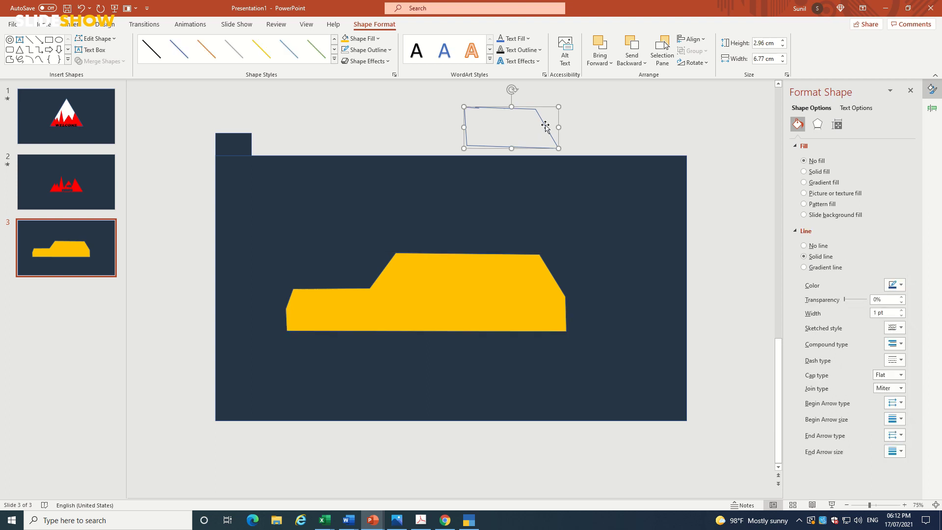
pyautogui.press('Delete')
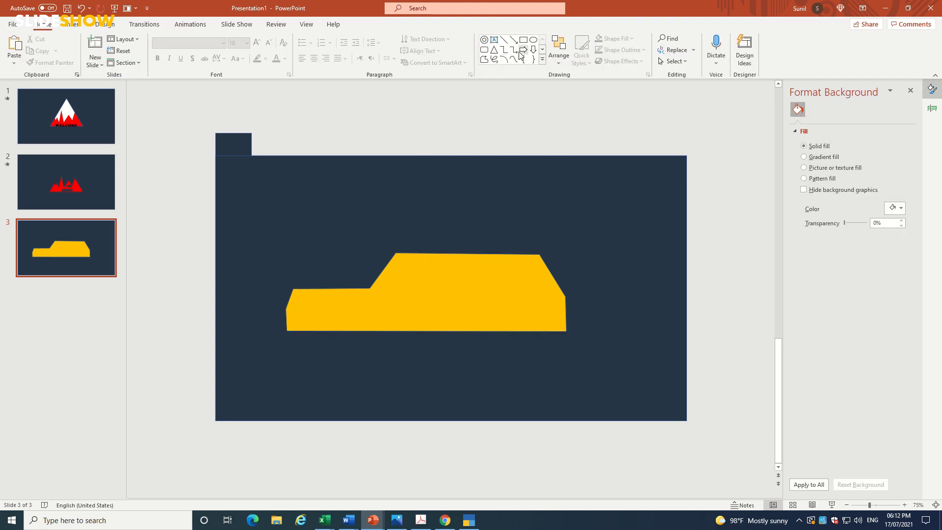
# - Trace a blue Freeform rear window on the car's cabin
pyautogui.click(484, 59)
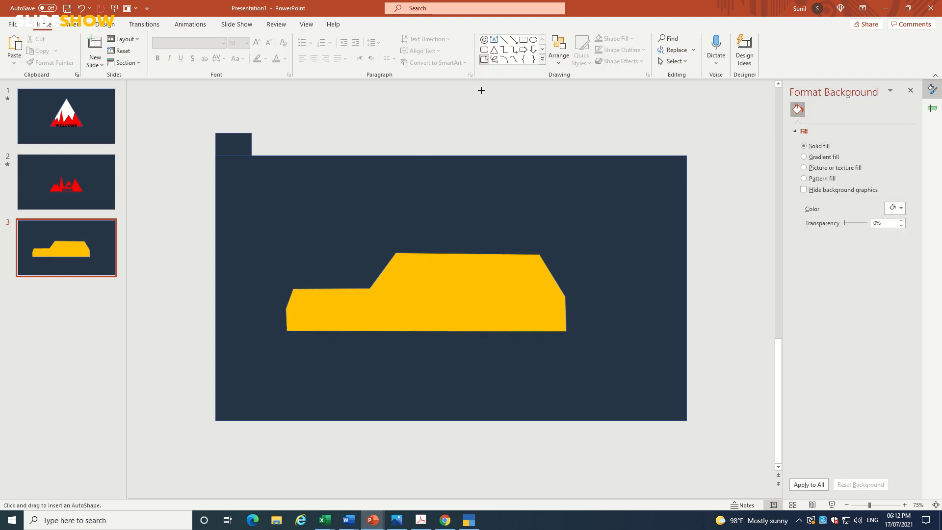
pyautogui.click(470, 257)
pyautogui.moveTo(552, 293); pyautogui.dragTo(562, 297)
pyautogui.click(559, 296)
pyautogui.click(473, 293)
pyautogui.click(471, 256)
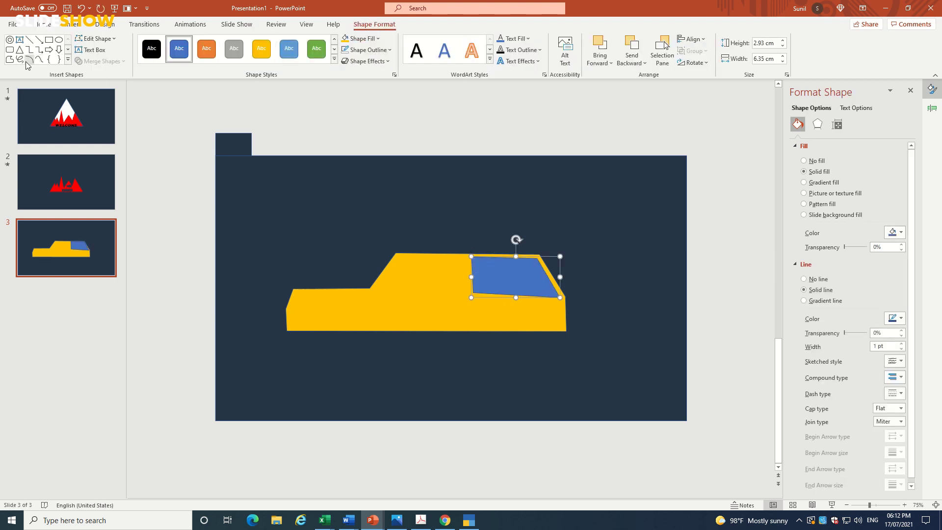
# - Trace a blue Freeform front window on the cabin
pyautogui.click(9, 60)
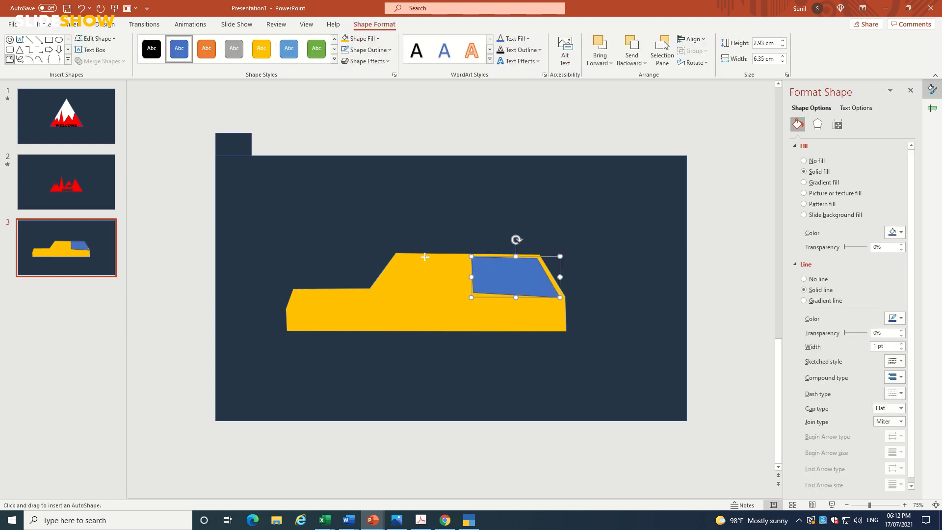
pyautogui.click(397, 256)
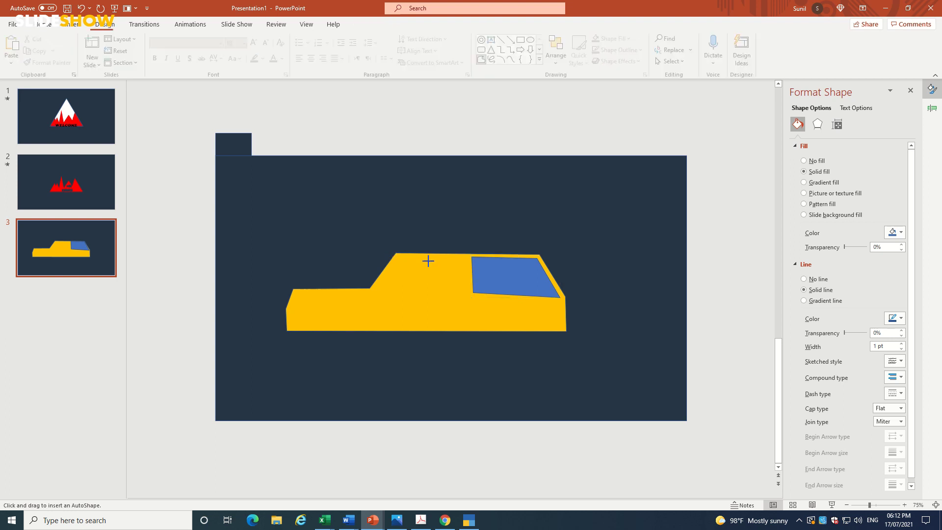
pyautogui.click(465, 257)
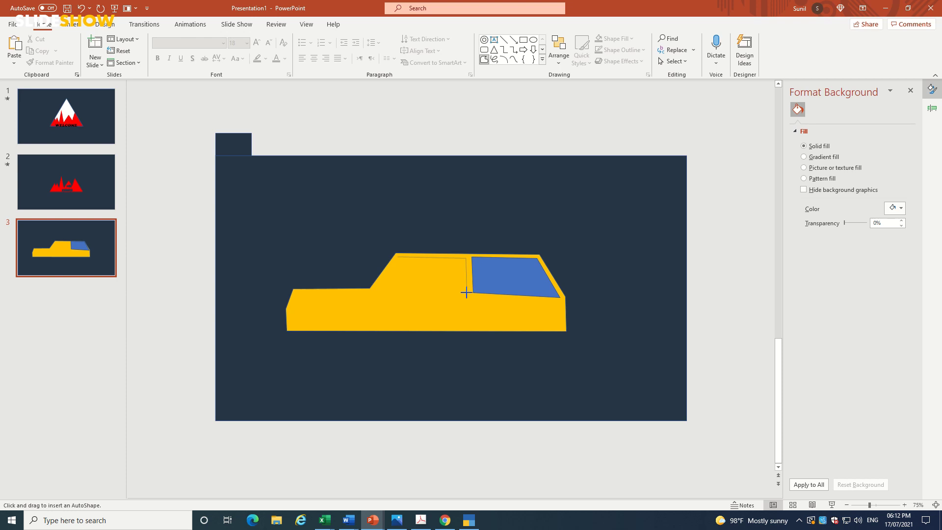
pyautogui.click(466, 292)
pyautogui.click(396, 258)
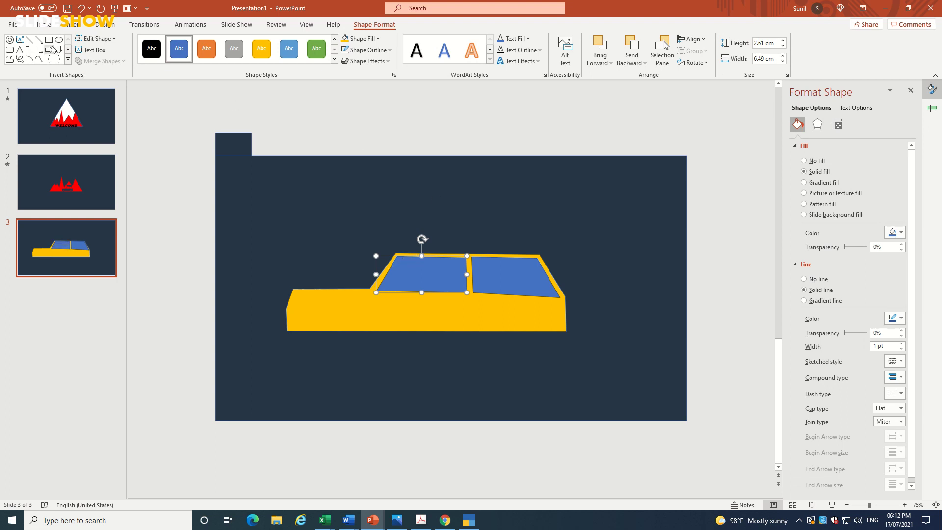
pyautogui.click(59, 40)
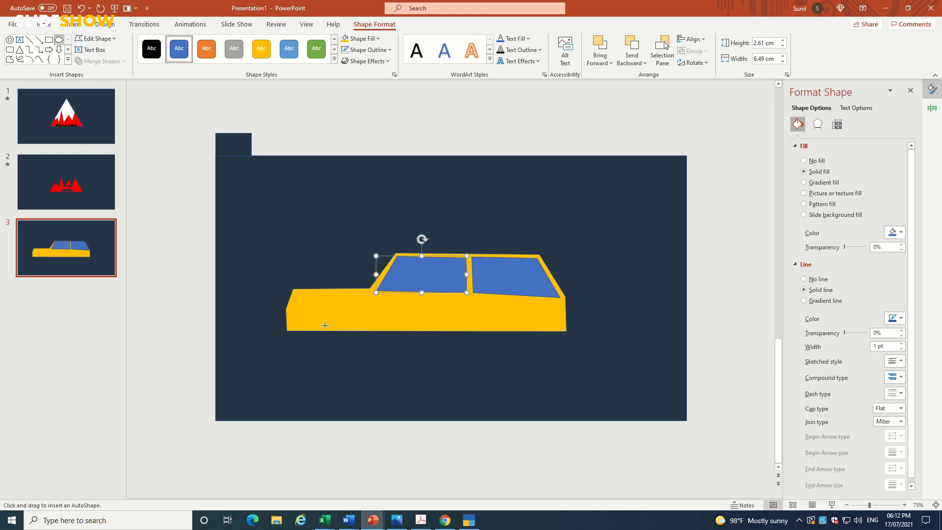
# - Draw a wheel circle under the front of the car and copy it to the rear
pyautogui.moveTo(309, 315)
pyautogui.mouseDown()
pyautogui.moveTo(349, 358)
pyautogui.moveTo(330, 341)
pyautogui.moveTo(525, 339)
pyautogui.mouseUp()
pyautogui.click(544, 353)
pyautogui.press('Escape')
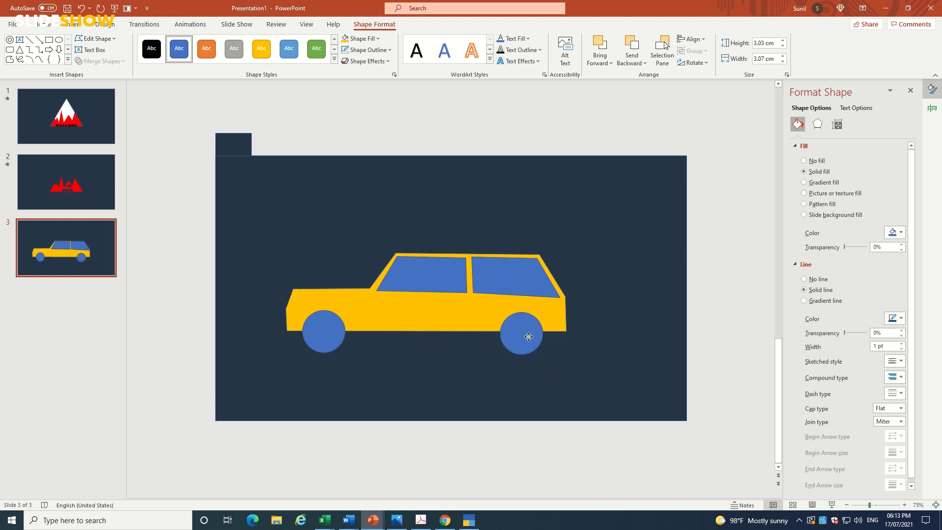
pyautogui.moveTo(528, 335); pyautogui.dragTo(528, 332)
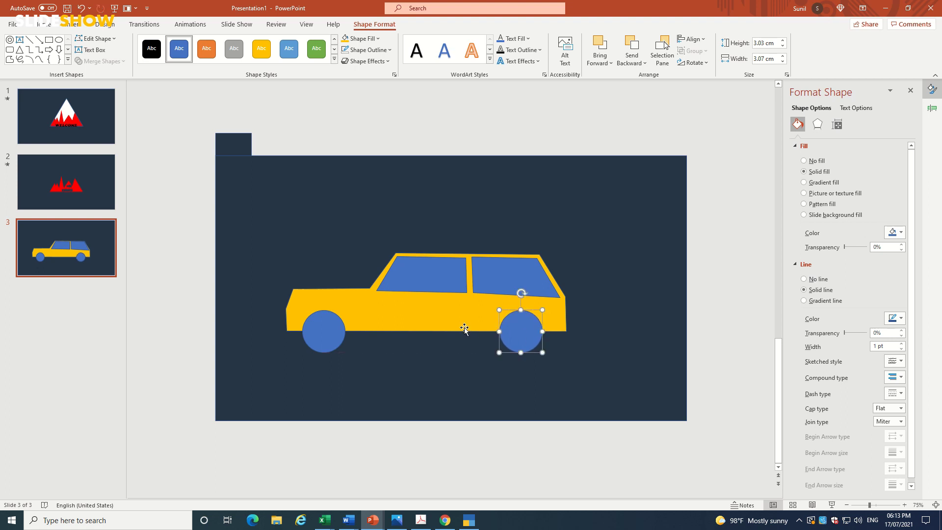
# - Subtract both windows and wheel circles from the car body to cut out openings
pyautogui.click(434, 314)
pyautogui.keyDown('shift'); pyautogui.click(515, 342); pyautogui.keyUp('shift')
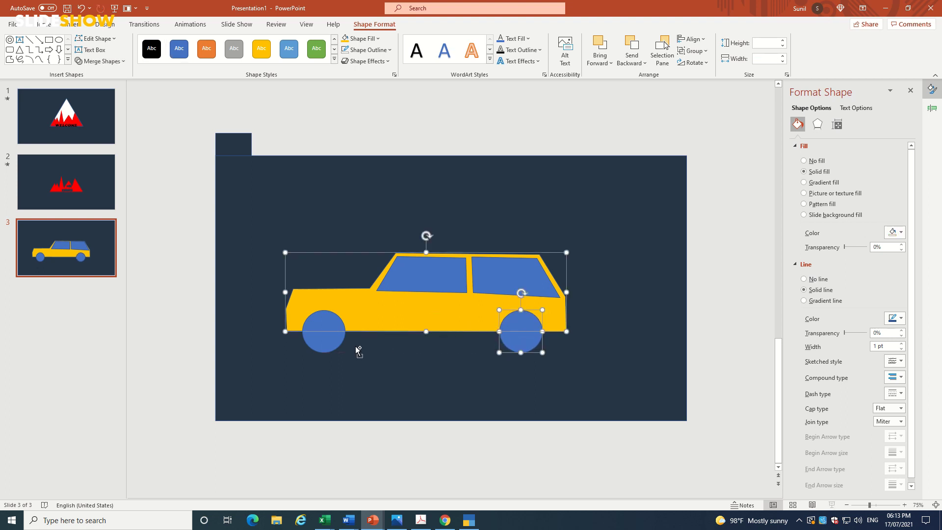
pyautogui.keyDown('shift'); pyautogui.click(321, 342); pyautogui.keyUp('shift')
pyautogui.keyDown('shift'); pyautogui.click(407, 273); pyautogui.keyUp('shift')
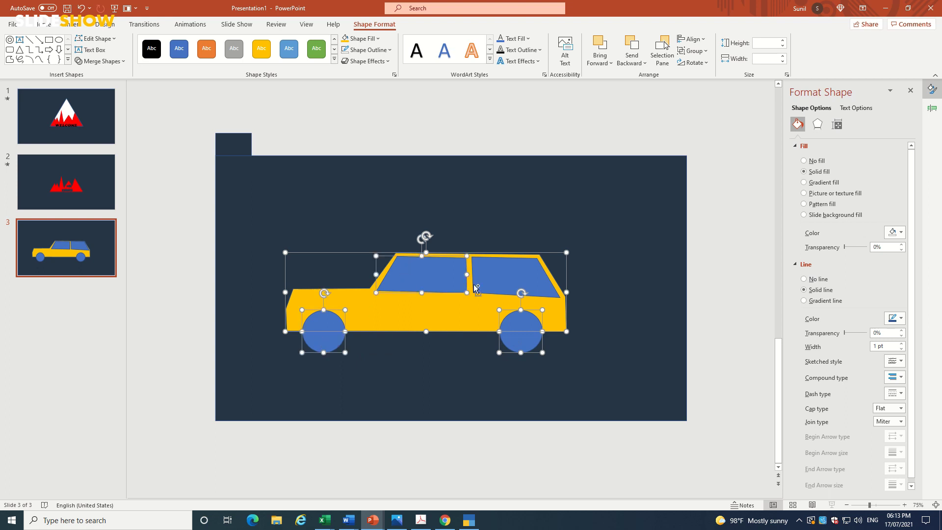
pyautogui.keyDown('shift'); pyautogui.click(533, 286); pyautogui.keyUp('shift')
pyautogui.click(100, 61)
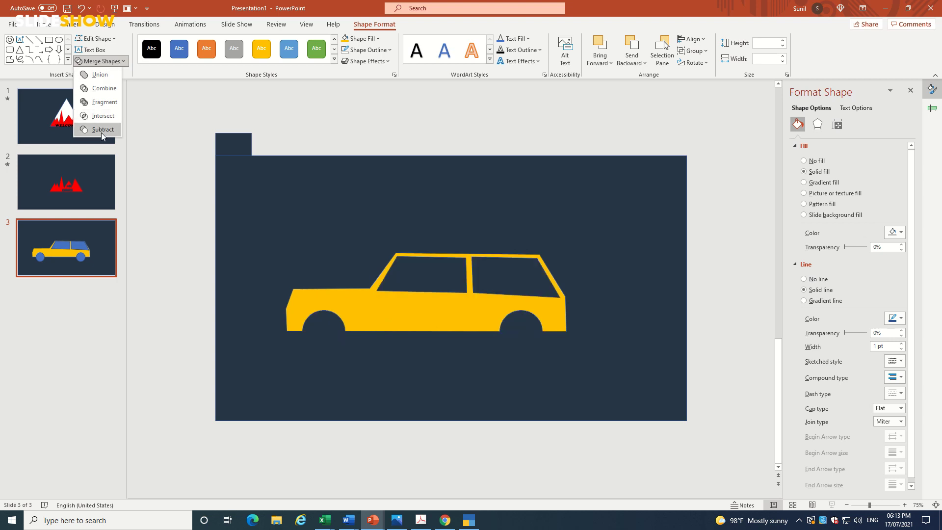
pyautogui.click(103, 130)
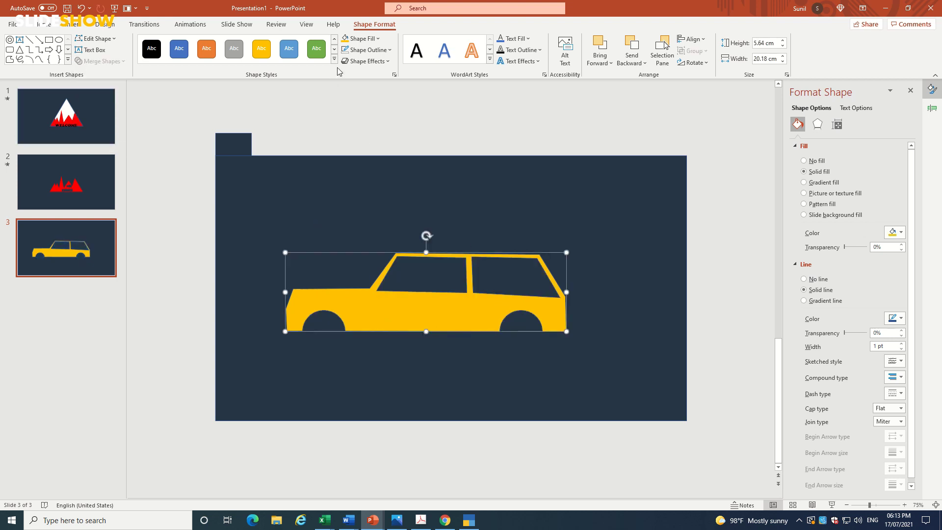
# - Remove the car's outline and move it lower on the slide
pyautogui.click(345, 53)
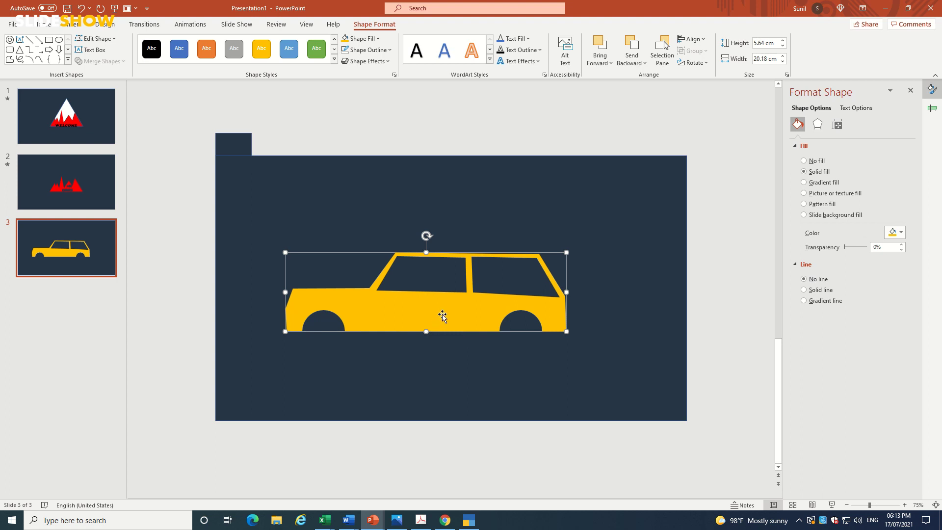
pyautogui.moveTo(442, 316)
pyautogui.mouseDown()
pyautogui.moveTo(459, 338)
pyautogui.moveTo(459, 366)
pyautogui.mouseUp()
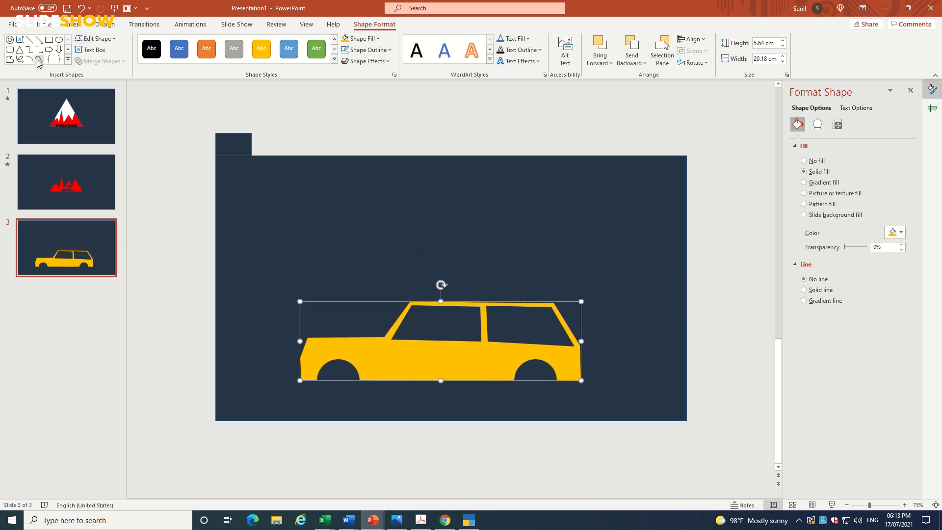
pyautogui.click(10, 40)
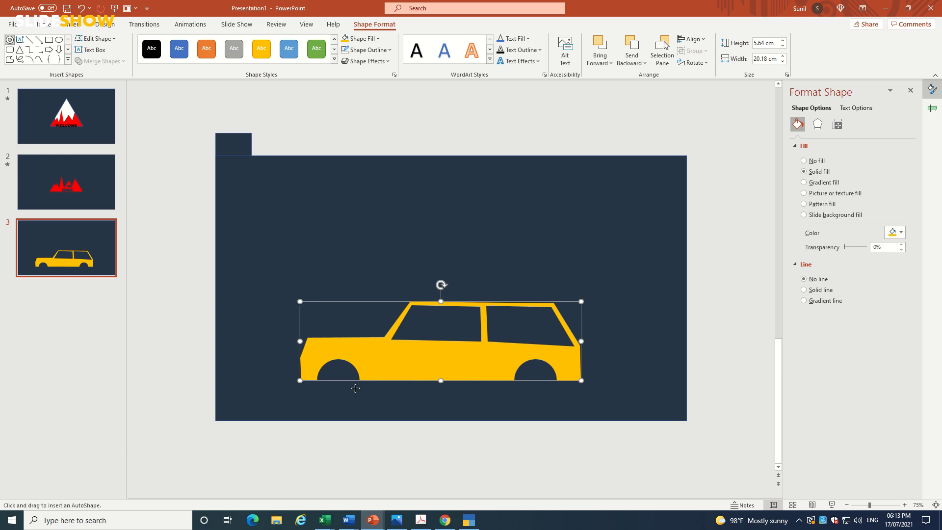
# - Draw a blue Donut wheel and set its height and width to 3.2 cm
pyautogui.moveTo(328, 369)
pyautogui.mouseDown()
pyautogui.moveTo(392, 438)
pyautogui.moveTo(372, 415)
pyautogui.mouseUp()
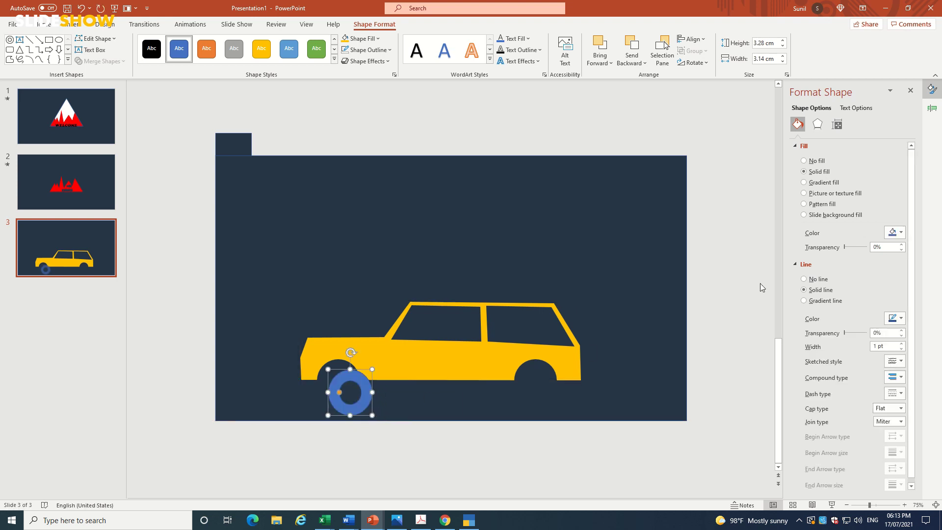
pyautogui.click(837, 124)
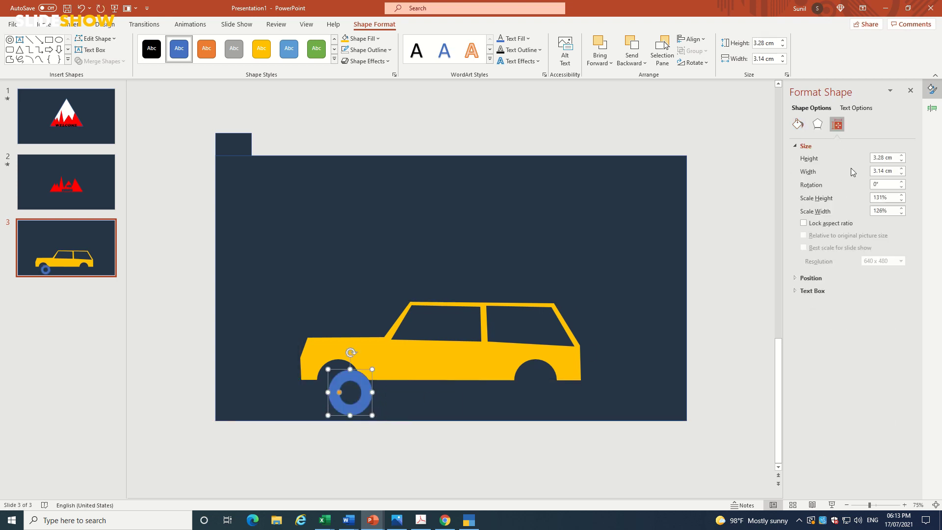
pyautogui.doubleClick(884, 158)
pyautogui.write('3')
pyautogui.doubleClick(884, 171)
pyautogui.click(395, 417)
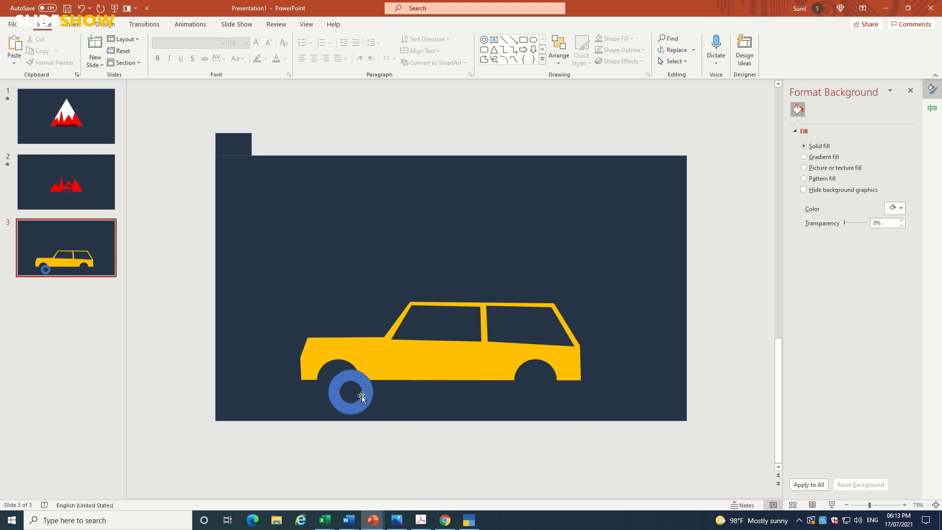
# - Place the donut in the front wheel arch and copy it into the rear arch
pyautogui.moveTo(361, 395)
pyautogui.mouseDown()
pyautogui.moveTo(350, 381)
pyautogui.moveTo(546, 387)
pyautogui.mouseUp()
pyautogui.click(565, 405)
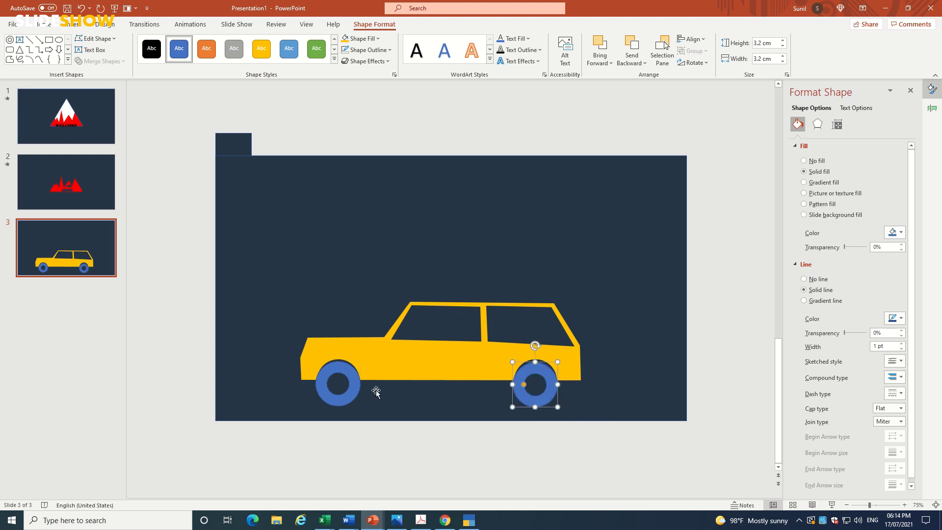
pyautogui.click(371, 359)
pyautogui.keyDown('shift'); pyautogui.click(353, 397); pyautogui.keyUp('shift')
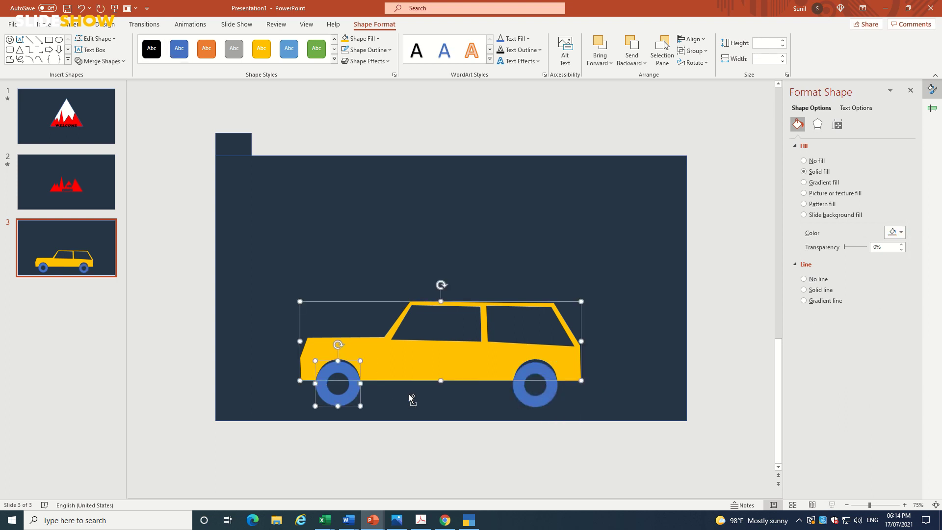
# - Union the car body and both donut wheels into one yellow shape
pyautogui.keyDown('shift'); pyautogui.click(521, 388); pyautogui.keyUp('shift')
pyautogui.click(100, 61)
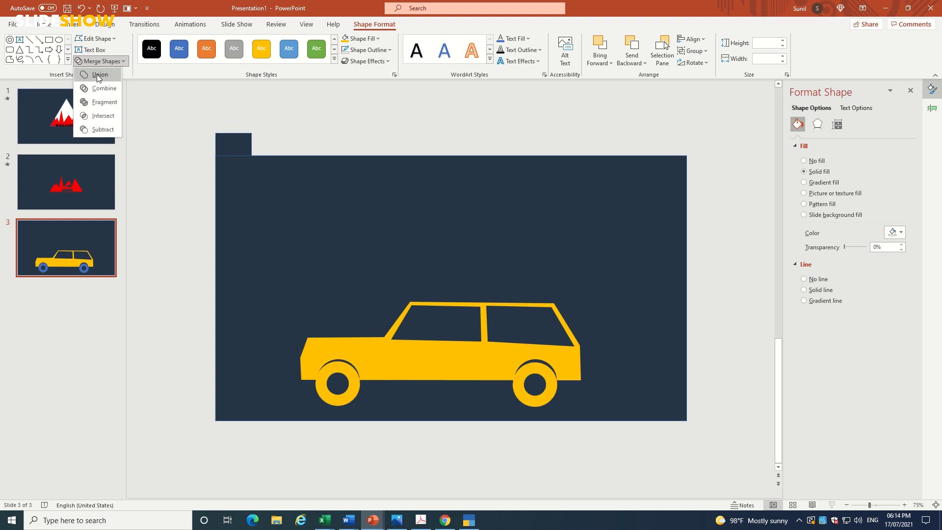
pyautogui.click(99, 75)
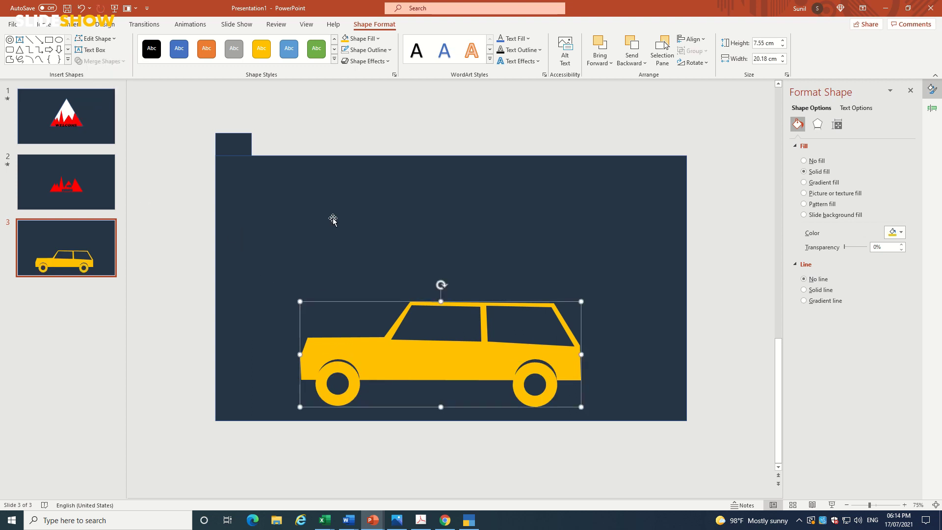
pyautogui.click(37, 59)
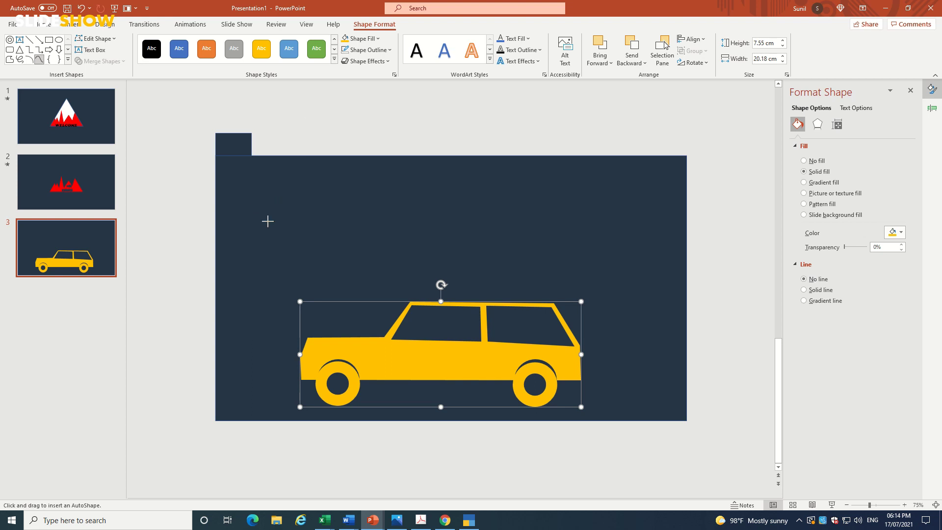
pyautogui.click(267, 221)
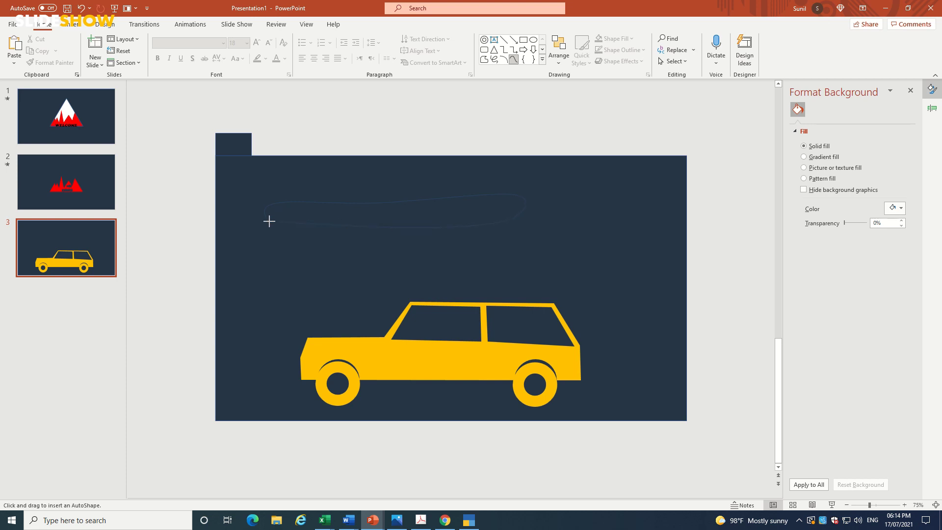
# - Draw a freehand luggage shape on the car roof and stack a smaller copy on top
pyautogui.moveTo(269, 221); pyautogui.dragTo(266, 216)
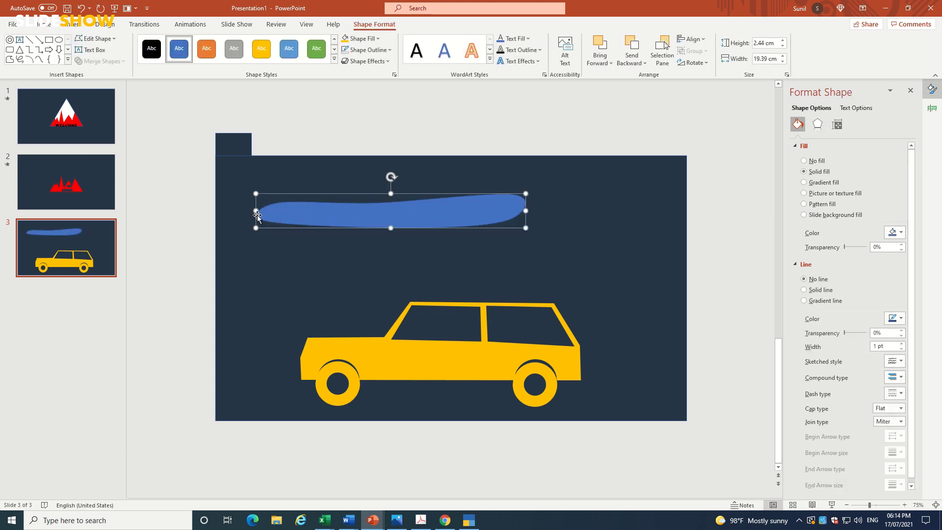
pyautogui.moveTo(256, 211); pyautogui.dragTo(370, 211)
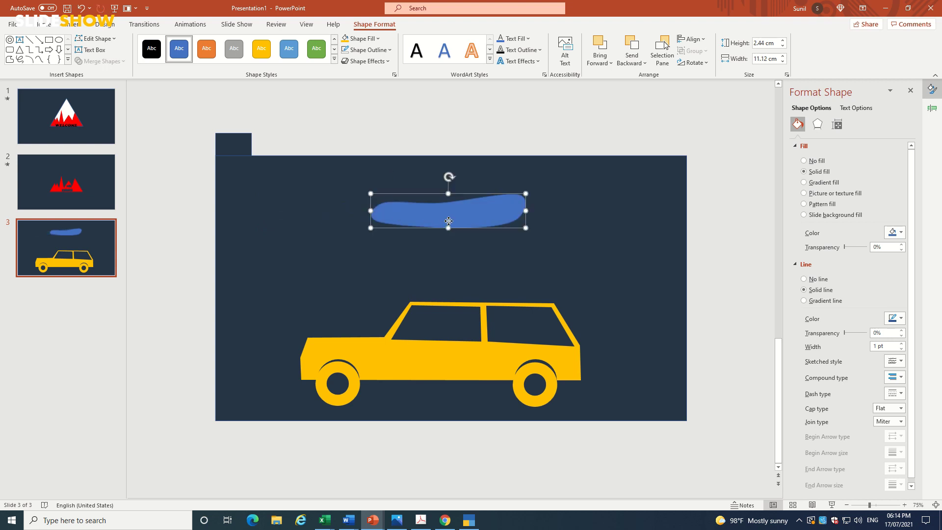
pyautogui.moveTo(447, 219)
pyautogui.mouseDown()
pyautogui.moveTo(480, 291)
pyautogui.moveTo(549, 229)
pyautogui.mouseUp()
pyautogui.click(578, 246)
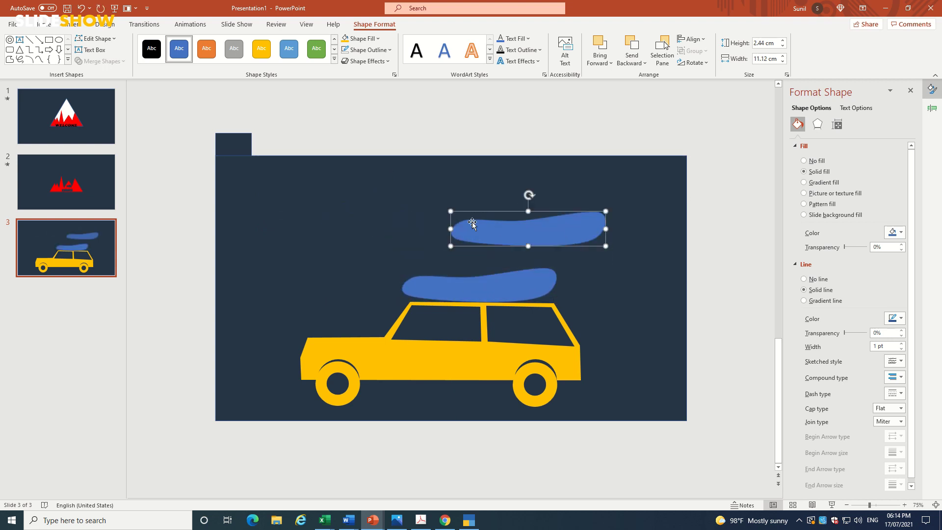
pyautogui.moveTo(451, 212)
pyautogui.mouseDown()
pyautogui.moveTo(504, 218)
pyautogui.moveTo(466, 263)
pyautogui.mouseUp()
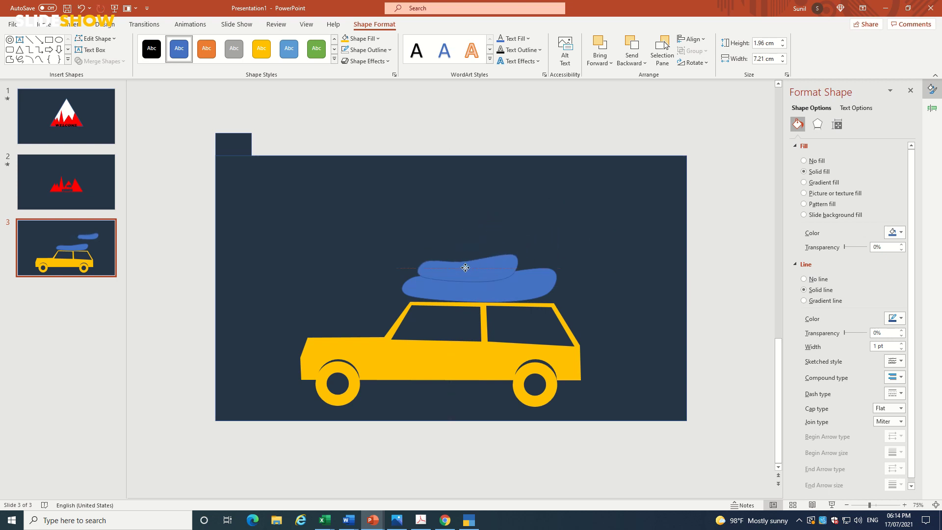
# - Colour both luggage shapes yellow to match the car
pyautogui.click(486, 145)
pyautogui.click(487, 260)
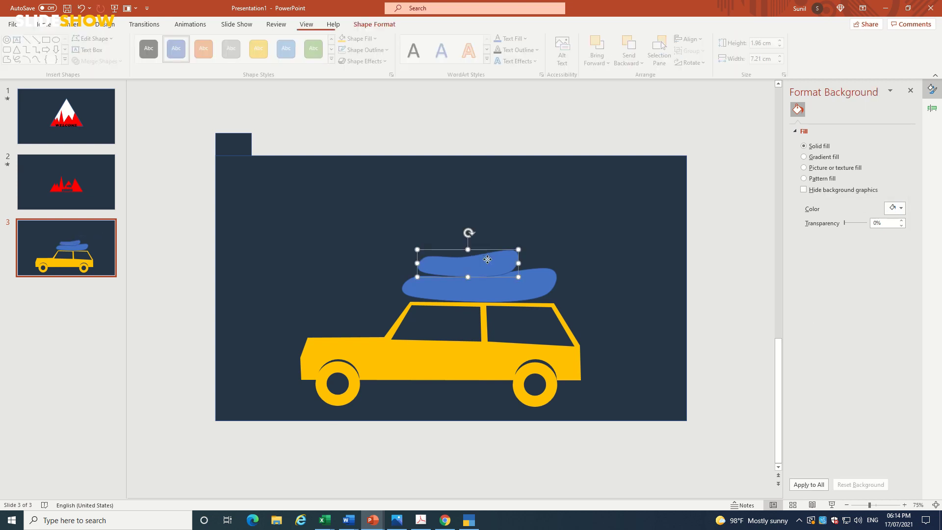
pyautogui.keyDown('shift'); pyautogui.click(481, 290); pyautogui.keyUp('shift')
pyautogui.keyDown('shift'); pyautogui.click(490, 353); pyautogui.keyUp('shift')
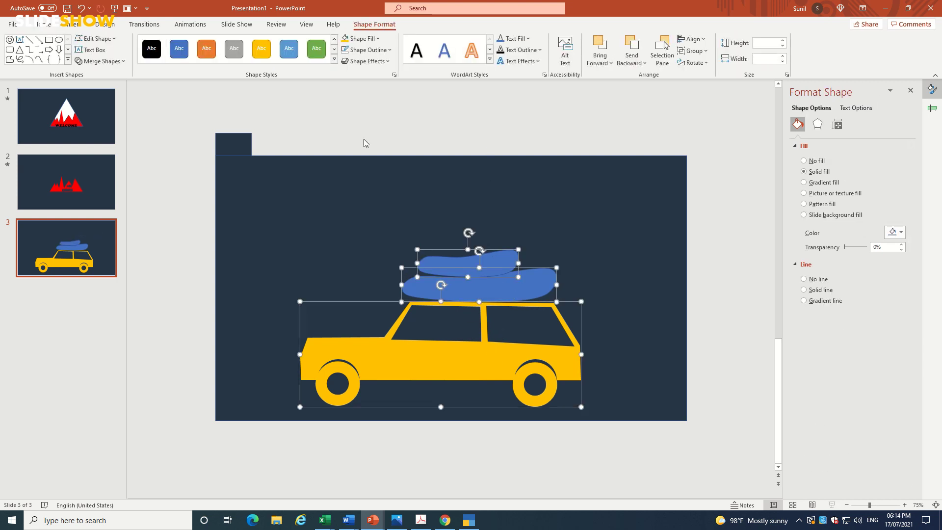
pyautogui.click(357, 39)
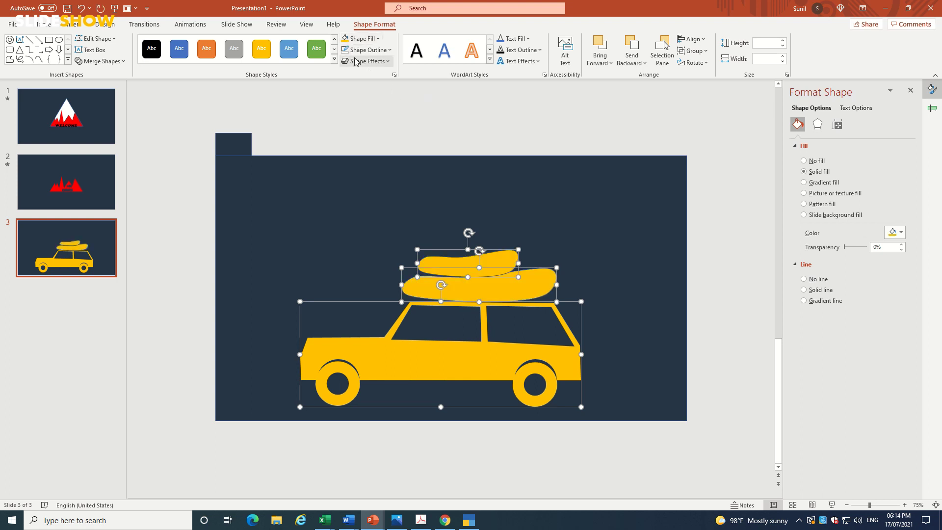
pyautogui.click(478, 109)
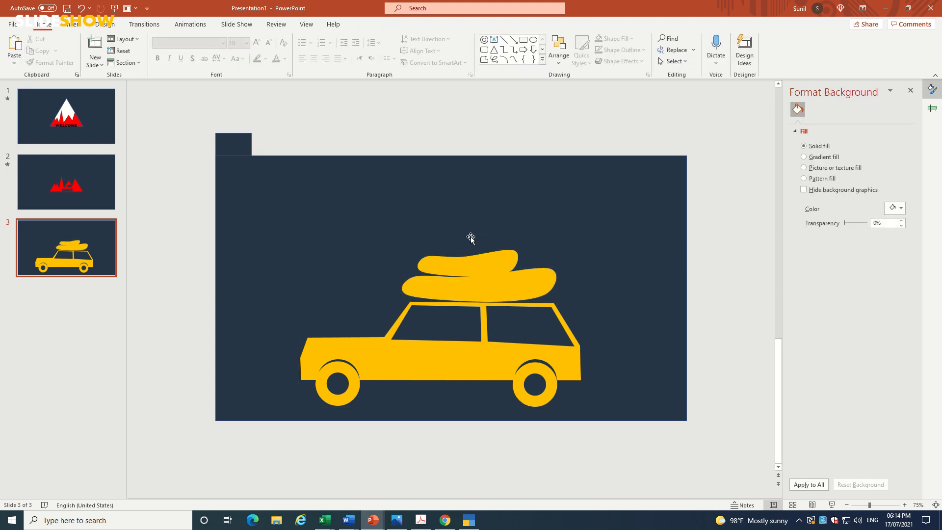
pyautogui.click(439, 266)
pyautogui.keyDown('shift'); pyautogui.click(441, 293); pyautogui.keyUp('shift')
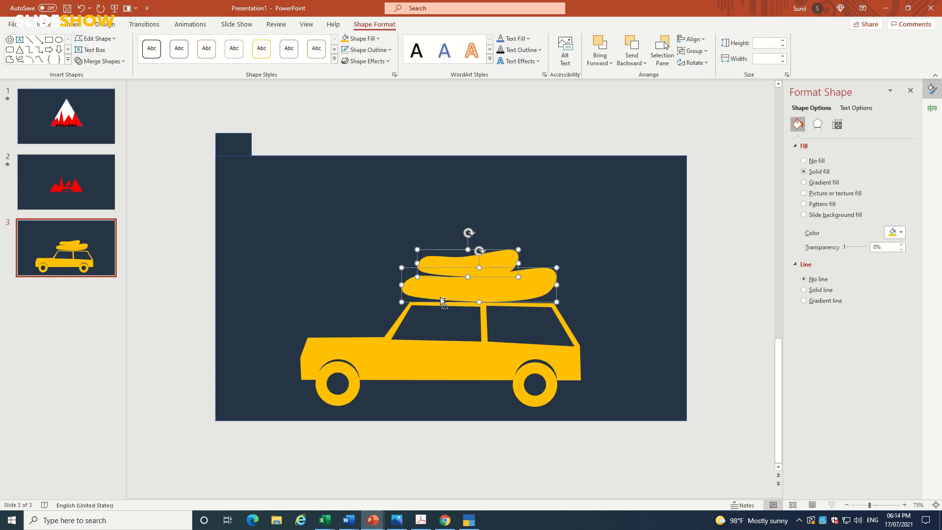
# - Group the car body with its luggage and shrink the group to 3.29 × 4.76 cm above the slide
pyautogui.keyDown('shift'); pyautogui.click(397, 350); pyautogui.keyUp('shift')
pyautogui.rightClick(398, 348)
pyautogui.moveTo(434, 225)
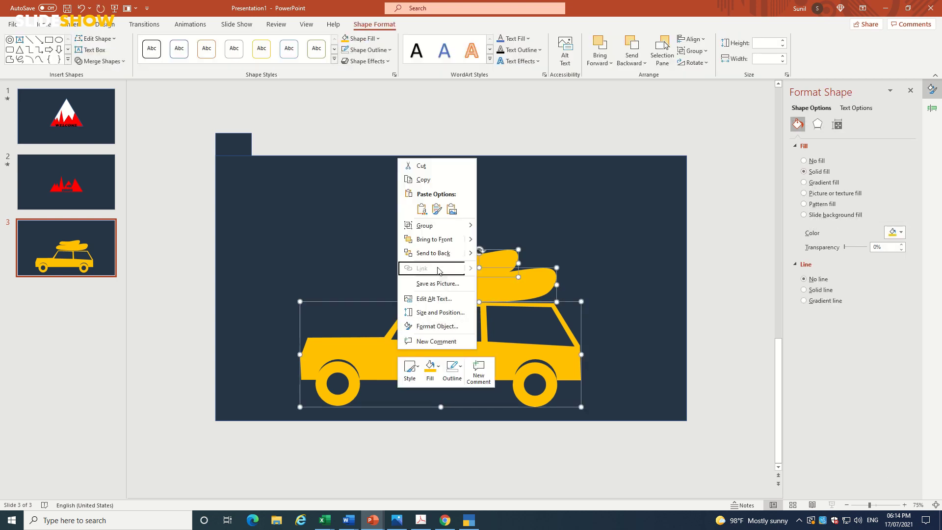
pyautogui.click(502, 226)
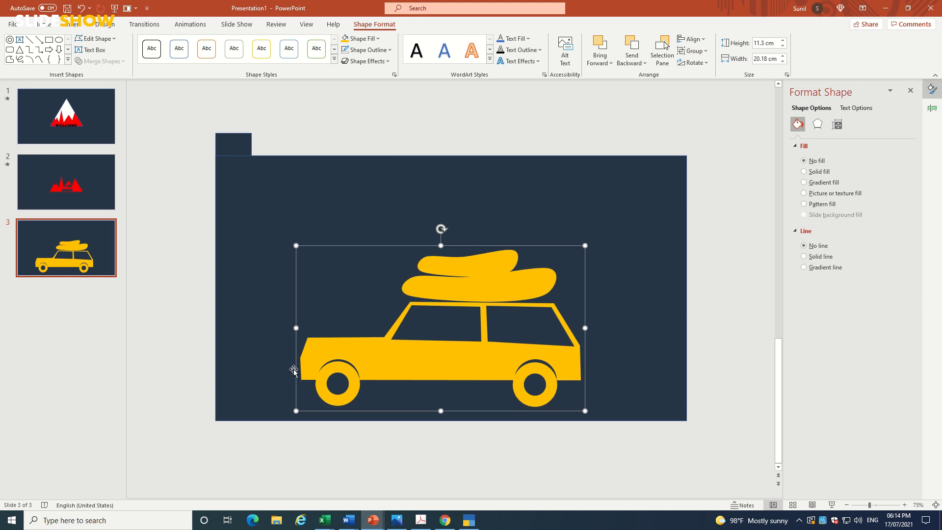
pyautogui.moveTo(296, 411)
pyautogui.mouseDown()
pyautogui.moveTo(514, 295)
pyautogui.moveTo(454, 141)
pyautogui.mouseUp()
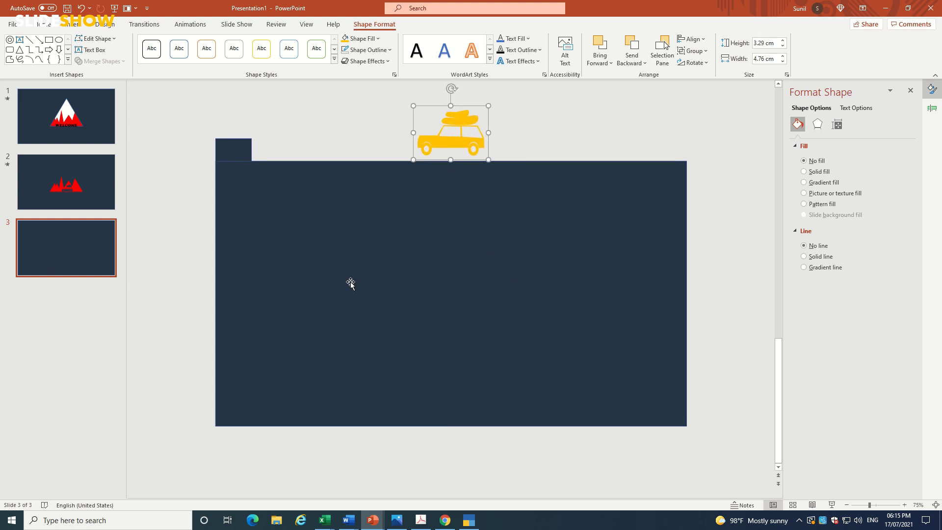
pyautogui.click(423, 273)
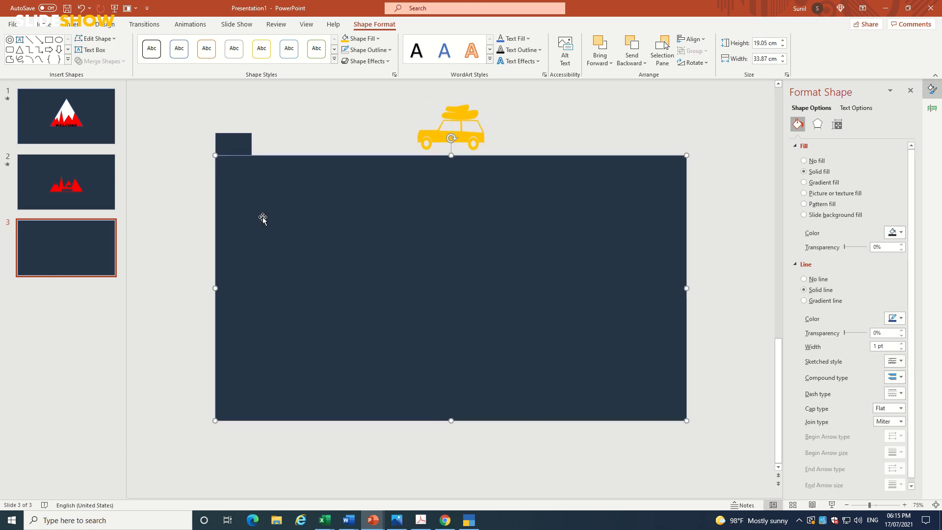
pyautogui.click(20, 50)
# - Draw a blue triangle near the slide centre and enlarge it to about 10.02 × 12.03 cm
pyautogui.moveTo(410, 229); pyautogui.dragTo(568, 356)
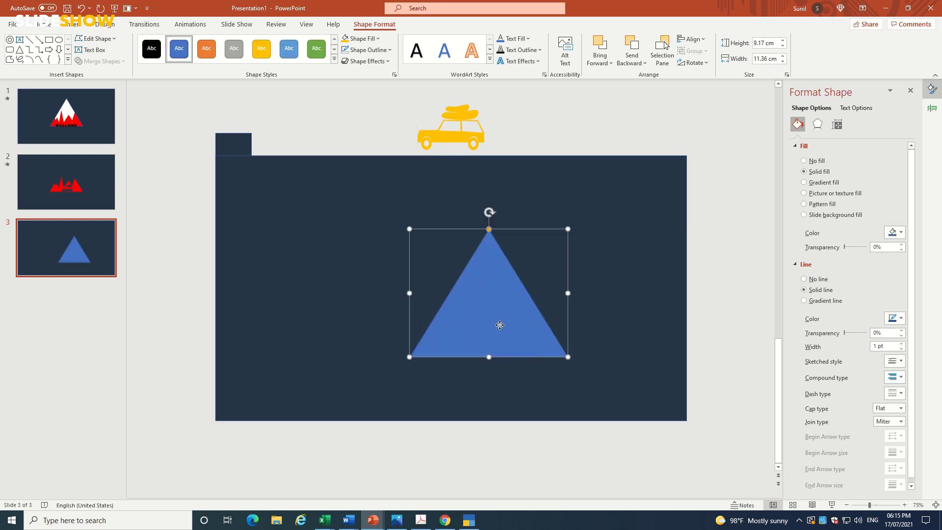
pyautogui.moveTo(498, 325); pyautogui.dragTo(467, 301)
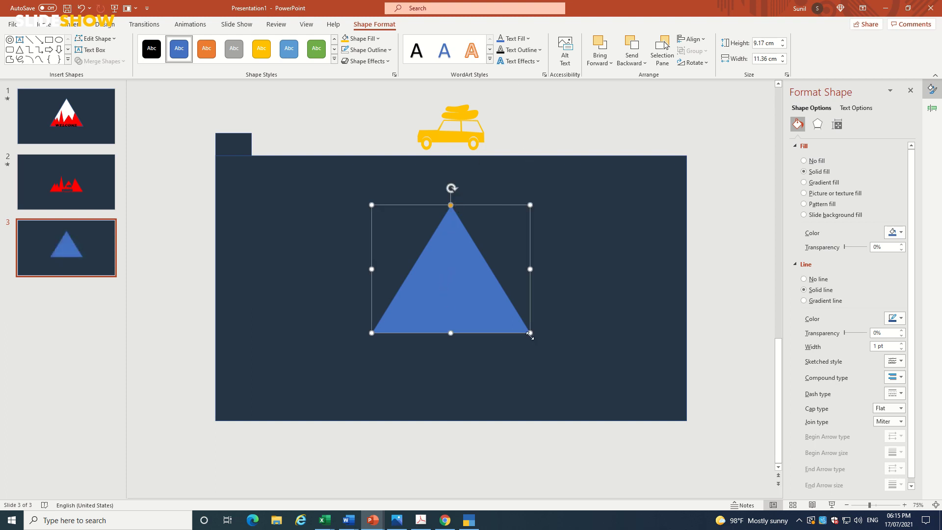
pyautogui.moveTo(529, 333); pyautogui.dragTo(539, 345)
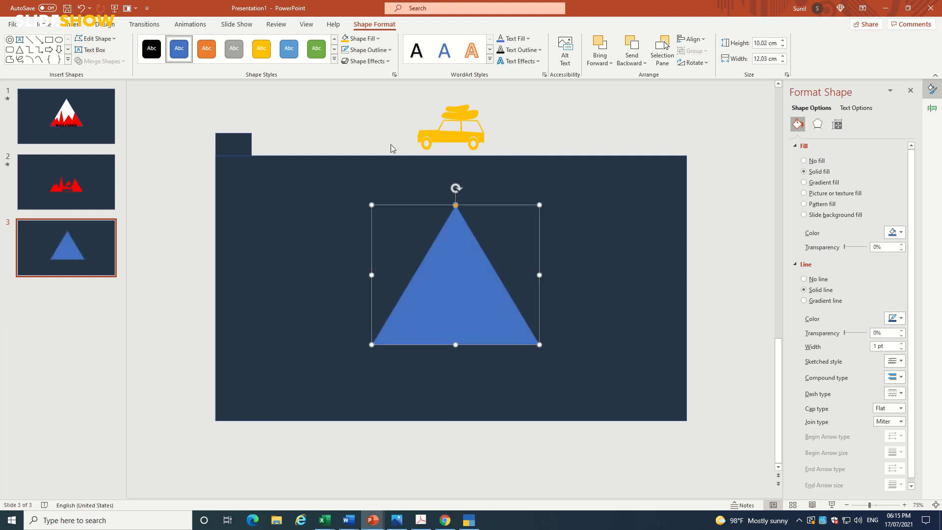
# - Centre the triangle horizontally and vertically on the slide, then select it with the navy rectangle
pyautogui.click(46, 24)
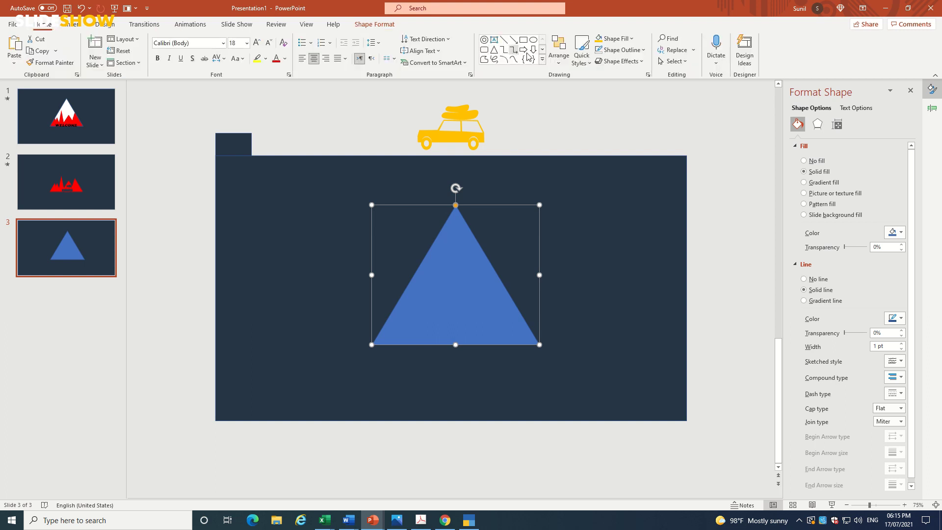
pyautogui.click(558, 55)
pyautogui.moveTo(573, 216)
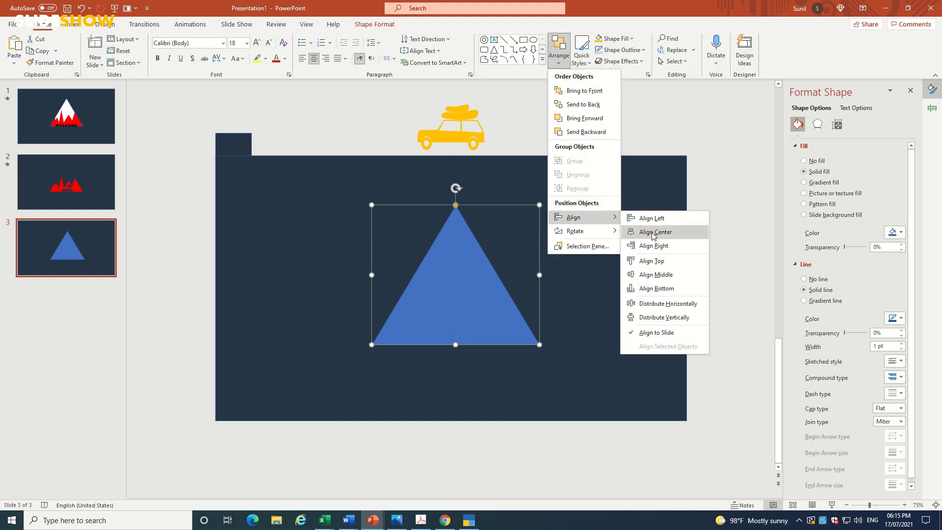
pyautogui.click(652, 233)
pyautogui.click(558, 54)
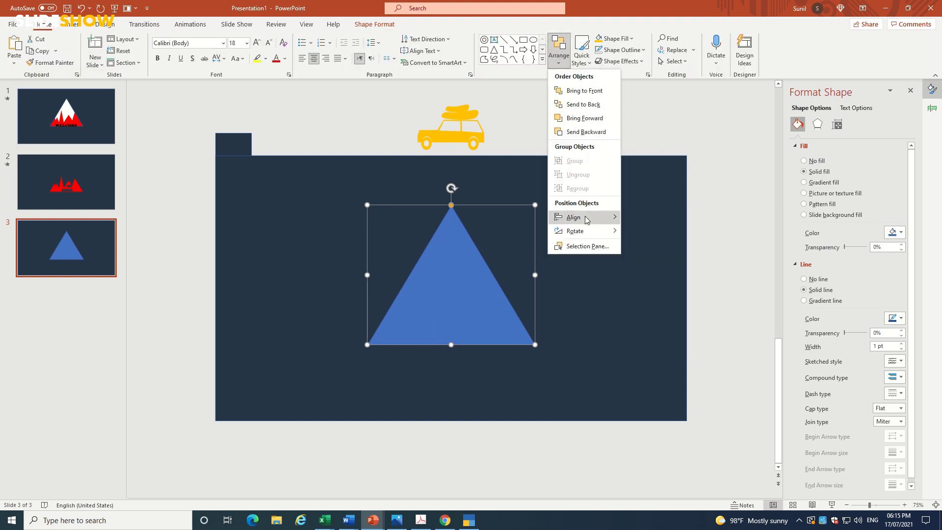
pyautogui.click(654, 274)
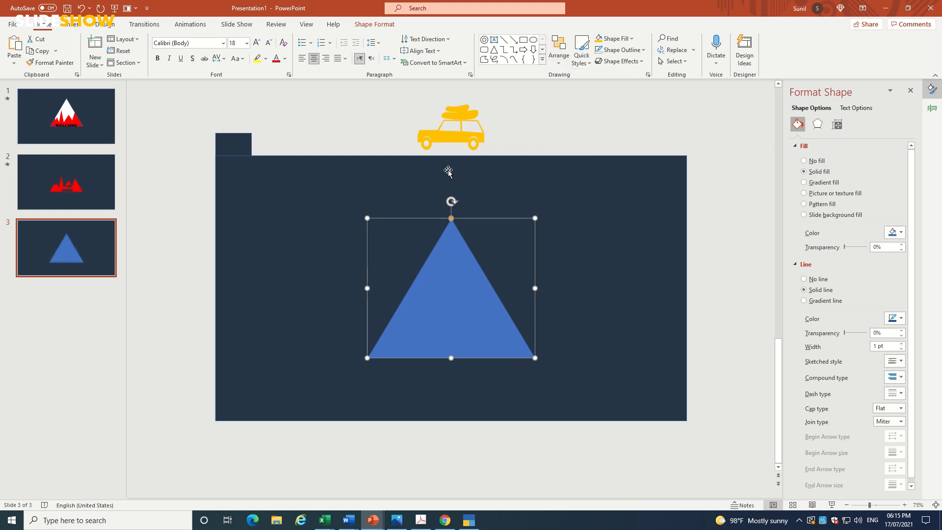
pyautogui.click(608, 235)
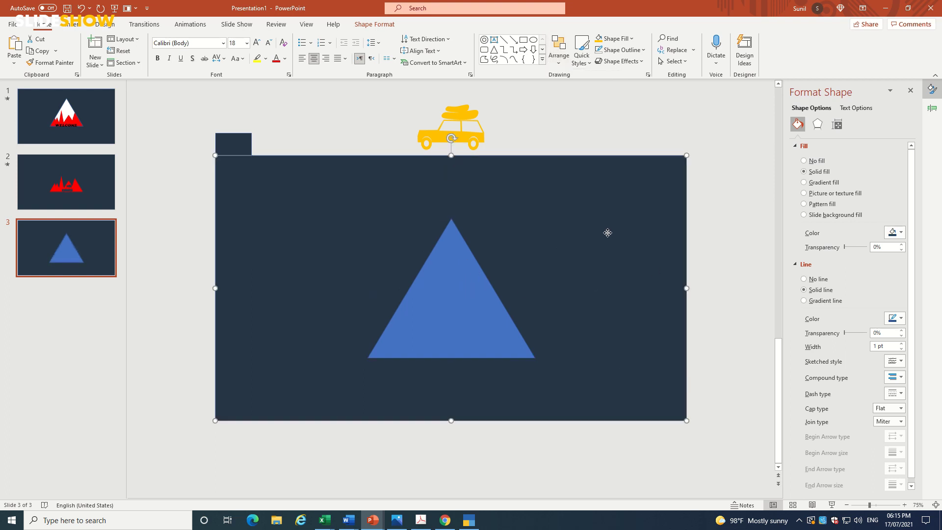
pyautogui.keyDown('shift'); pyautogui.click(475, 302); pyautogui.keyUp('shift')
# - Subtract the triangle from the navy rectangle to leave a triangular hole
pyautogui.click(374, 24)
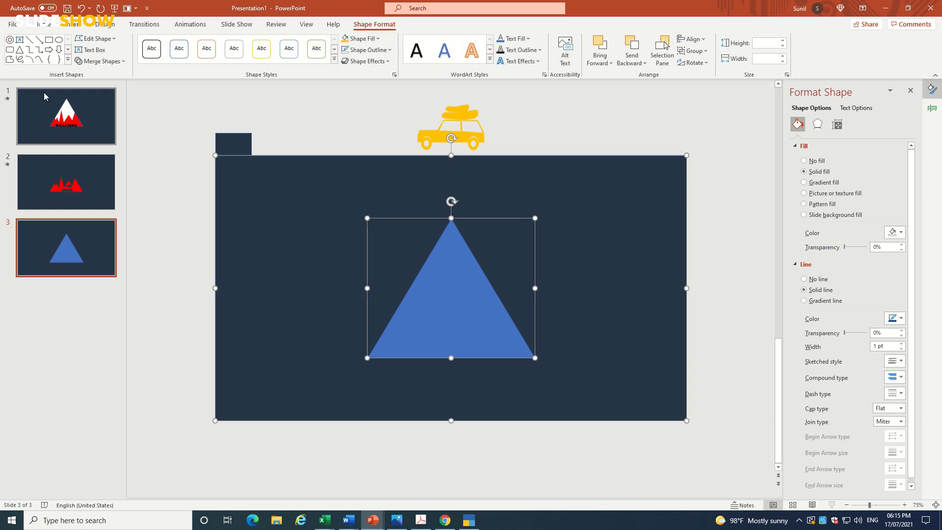
pyautogui.click(101, 61)
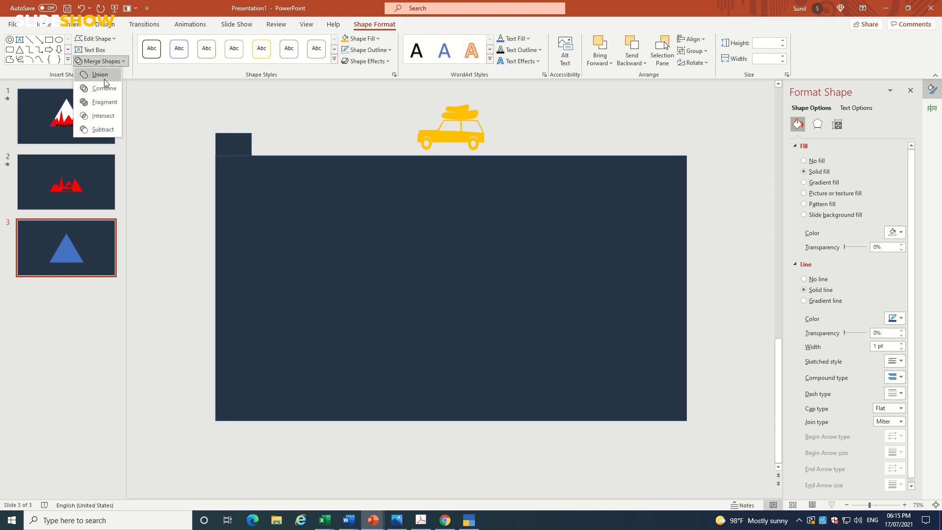
pyautogui.click(101, 131)
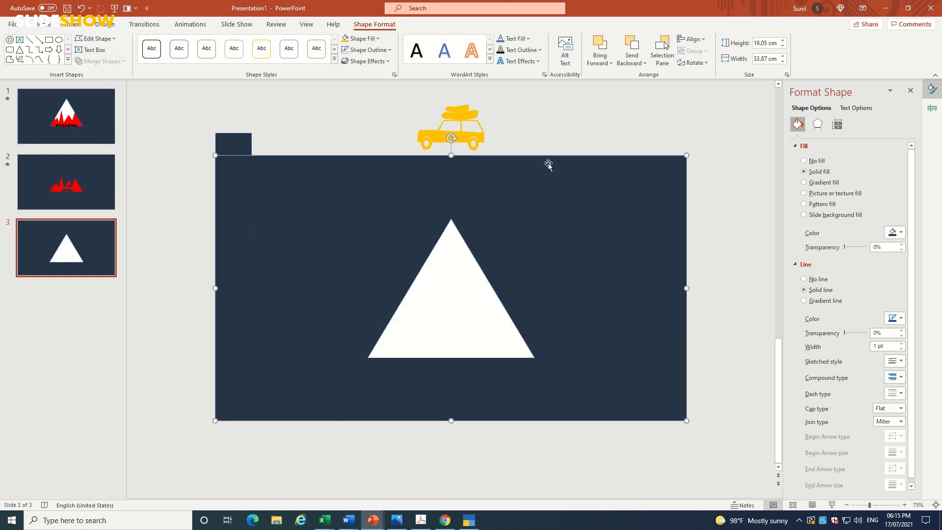
# - Place the yellow car inside the hole just above the triangle's base
pyautogui.moveTo(469, 139); pyautogui.dragTo(472, 321)
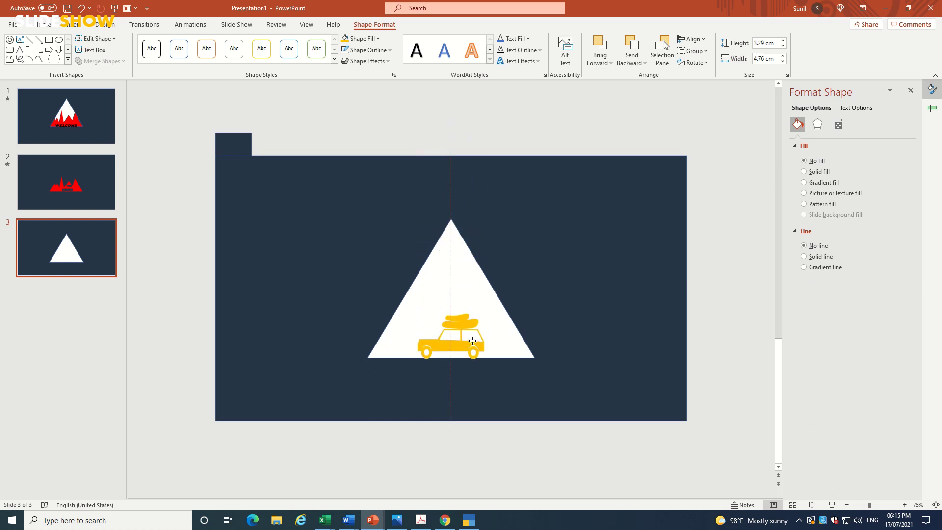
pyautogui.moveTo(472, 321); pyautogui.dragTo(475, 342)
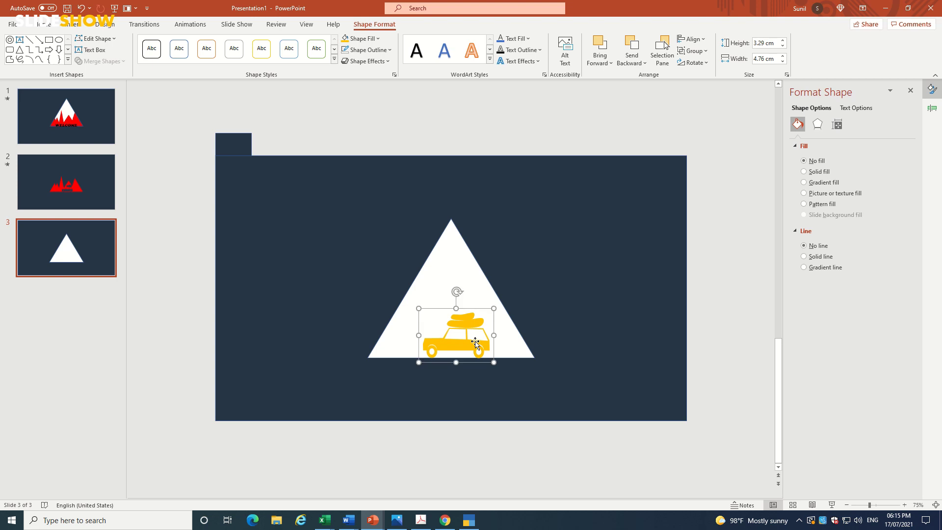
pyautogui.click(490, 117)
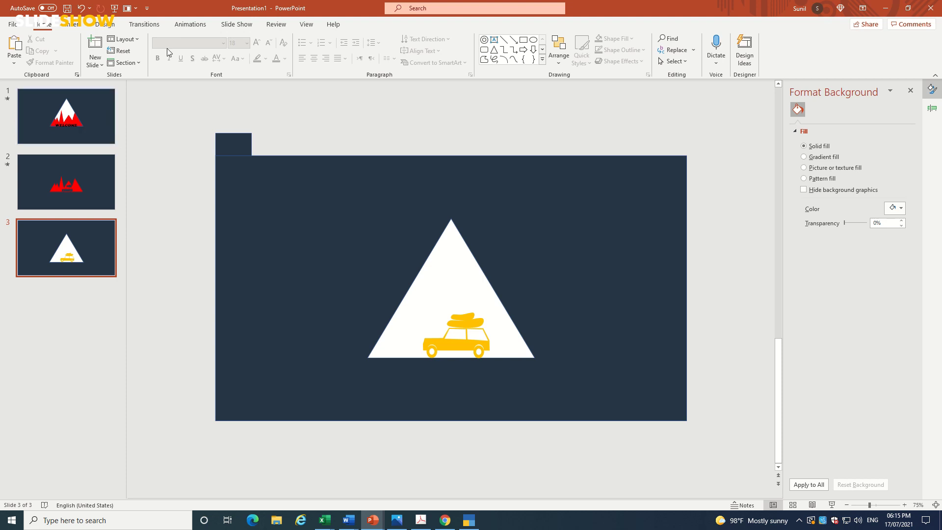
# - Draw a tall narrow blue triangle and a copy enlarged to 6.27 cm wide beside it
pyautogui.click(495, 52)
pyautogui.moveTo(301, 207)
pyautogui.mouseDown()
pyautogui.moveTo(339, 320)
pyautogui.moveTo(365, 303)
pyautogui.mouseUp()
pyautogui.click(387, 320)
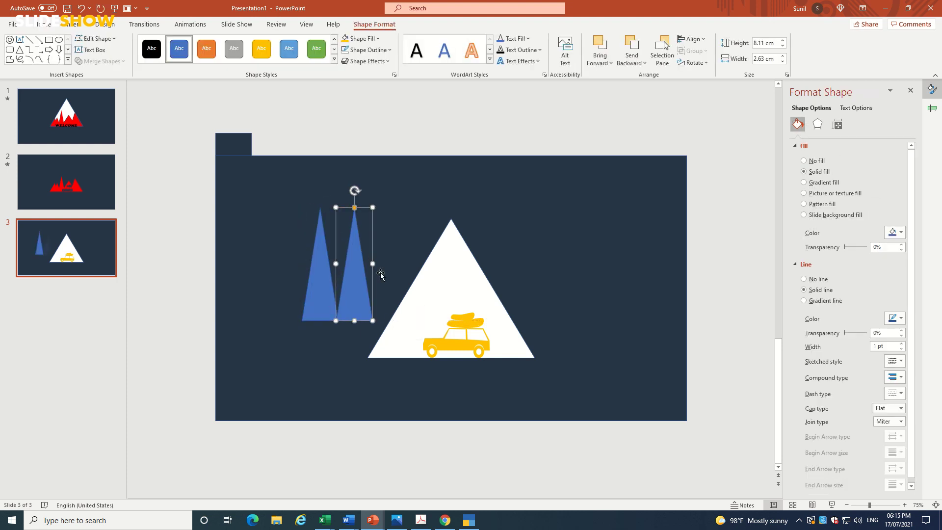
pyautogui.moveTo(374, 208); pyautogui.dragTo(420, 168)
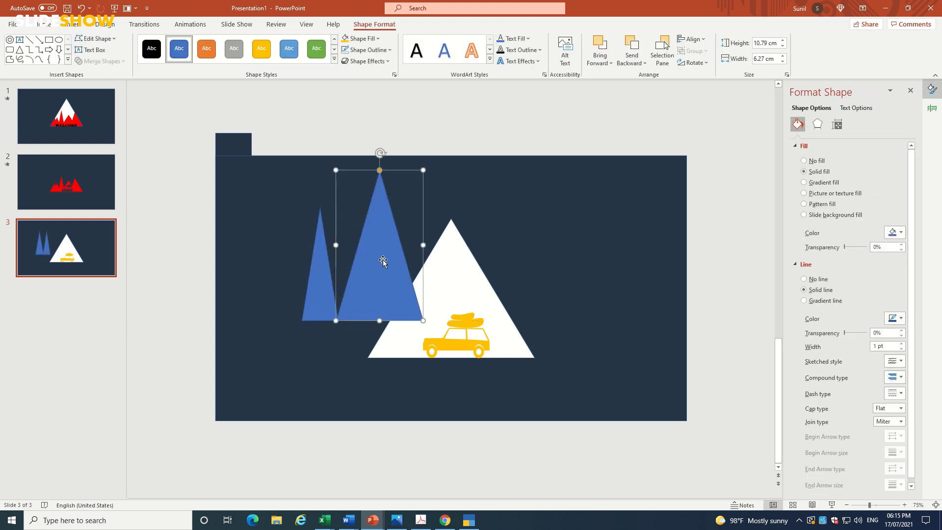
pyautogui.moveTo(381, 261); pyautogui.dragTo(366, 260)
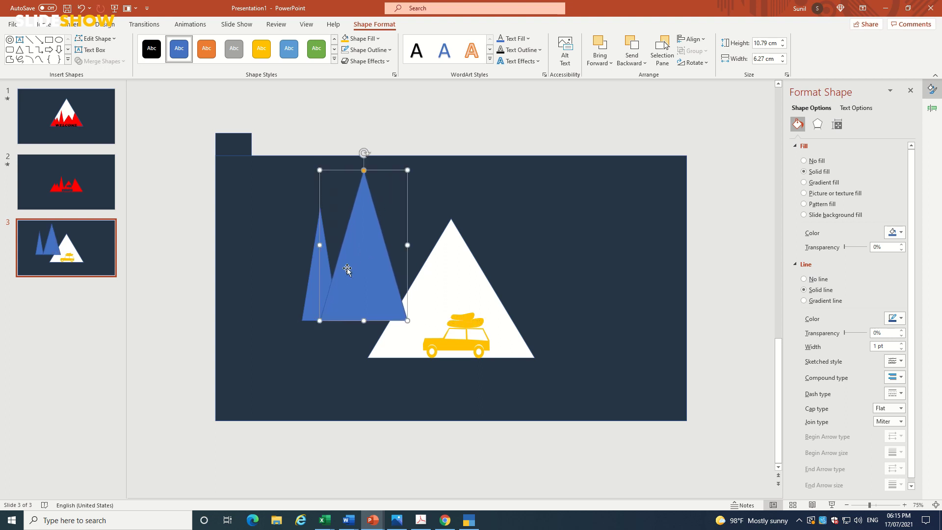
# - Add a third triangle 5.72 cm tall on the right and union all three into one mountain
pyautogui.moveTo(311, 279); pyautogui.dragTo(403, 282)
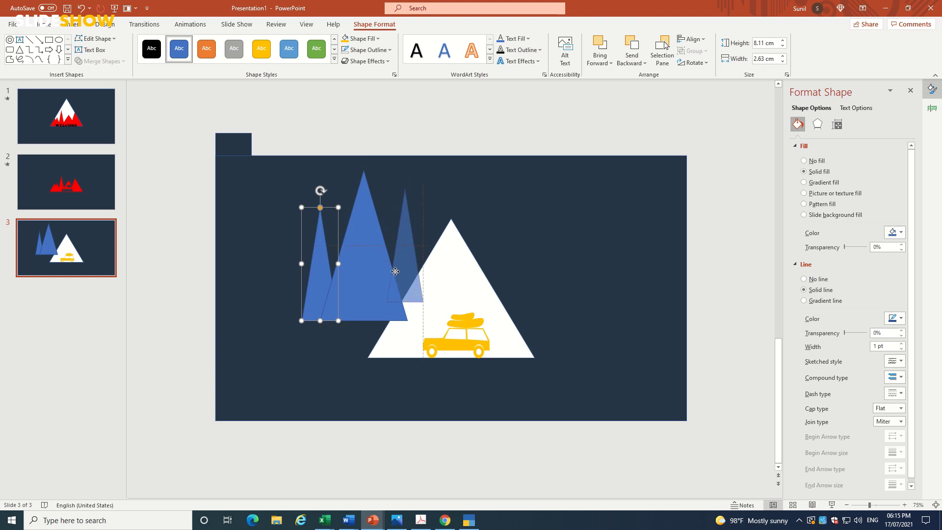
pyautogui.click(425, 299)
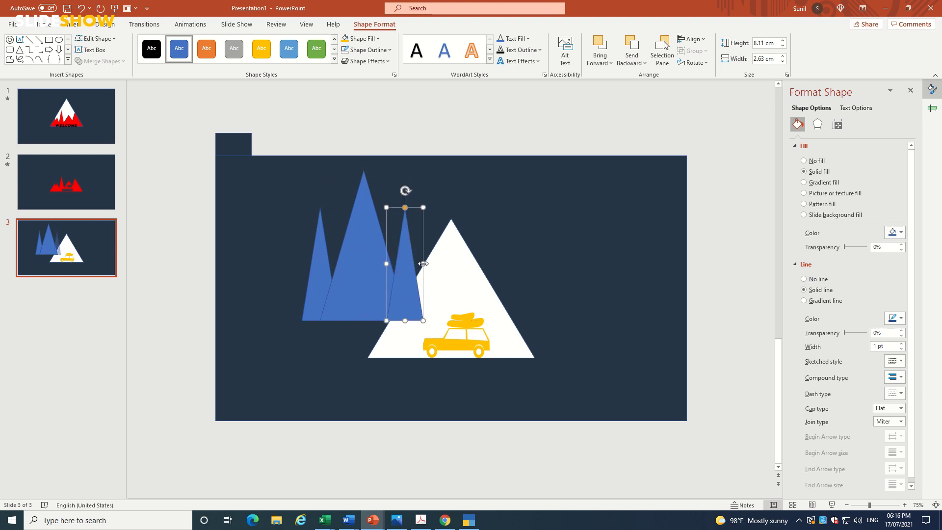
pyautogui.moveTo(422, 267); pyautogui.dragTo(452, 265)
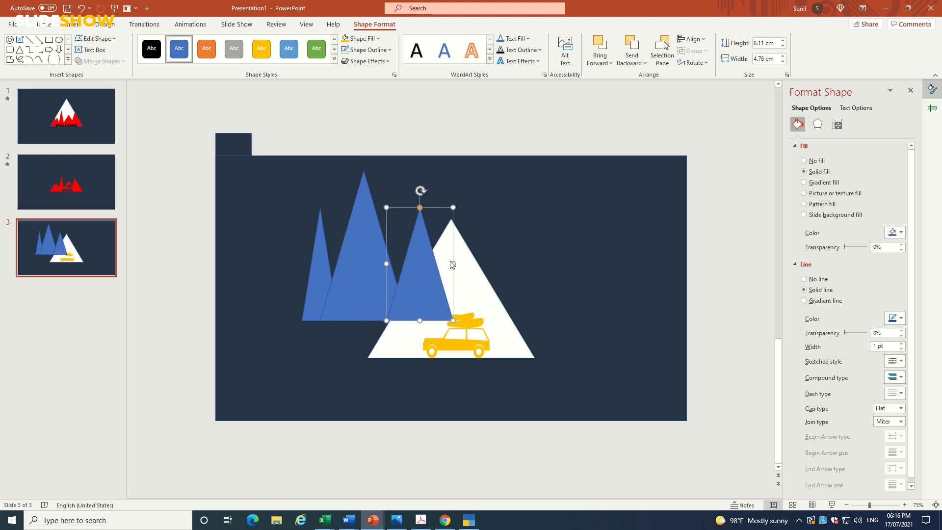
pyautogui.moveTo(420, 320)
pyautogui.mouseDown()
pyautogui.moveTo(420, 287)
pyautogui.moveTo(414, 306)
pyautogui.mouseUp()
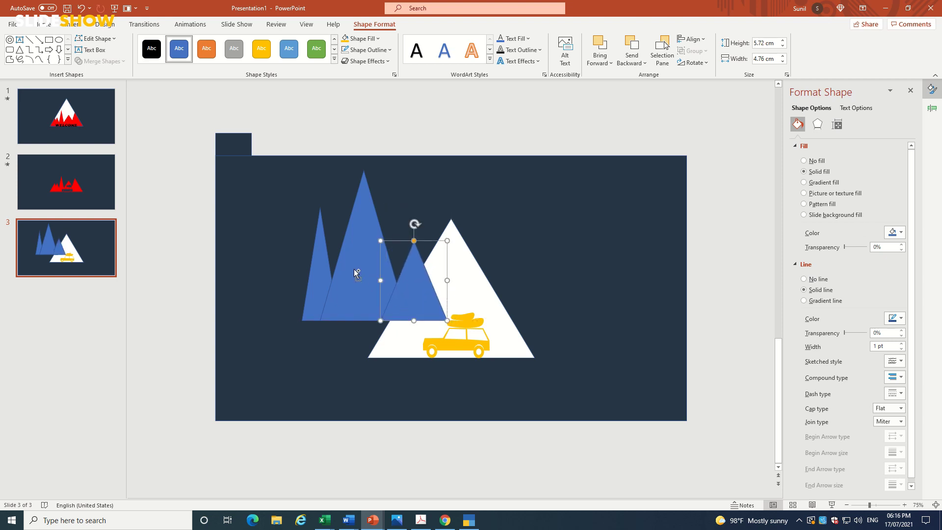
pyautogui.keyDown('shift'); pyautogui.click(318, 280); pyautogui.keyUp('shift')
pyautogui.keyDown('shift'); pyautogui.click(316, 280); pyautogui.keyUp('shift')
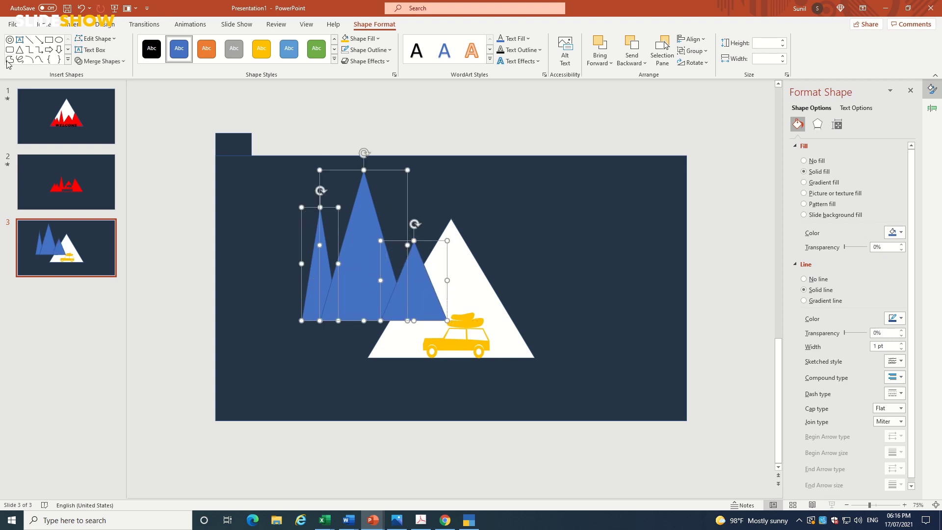
pyautogui.click(101, 60)
pyautogui.click(93, 75)
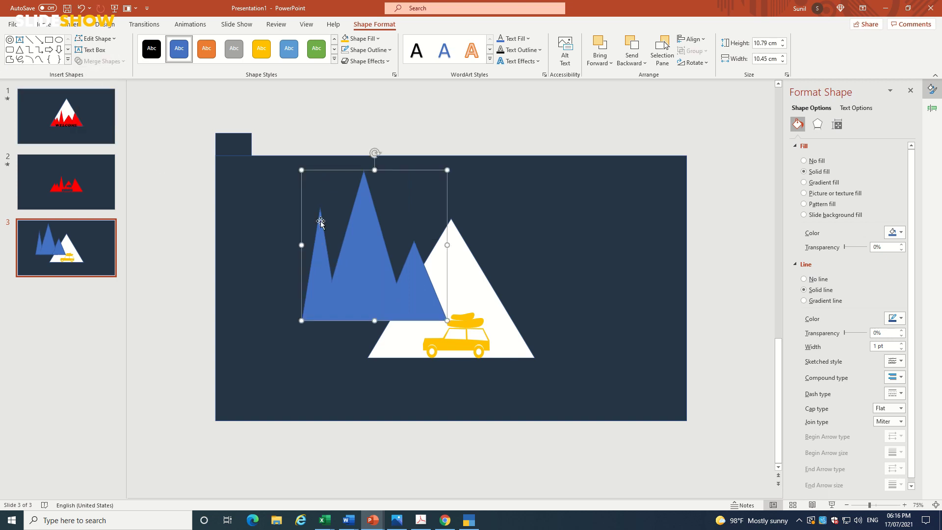
# - Copy the mountain twice to the left and union the three into a 10.85 × 27.97 cm strip
pyautogui.moveTo(349, 269); pyautogui.dragTo(226, 265)
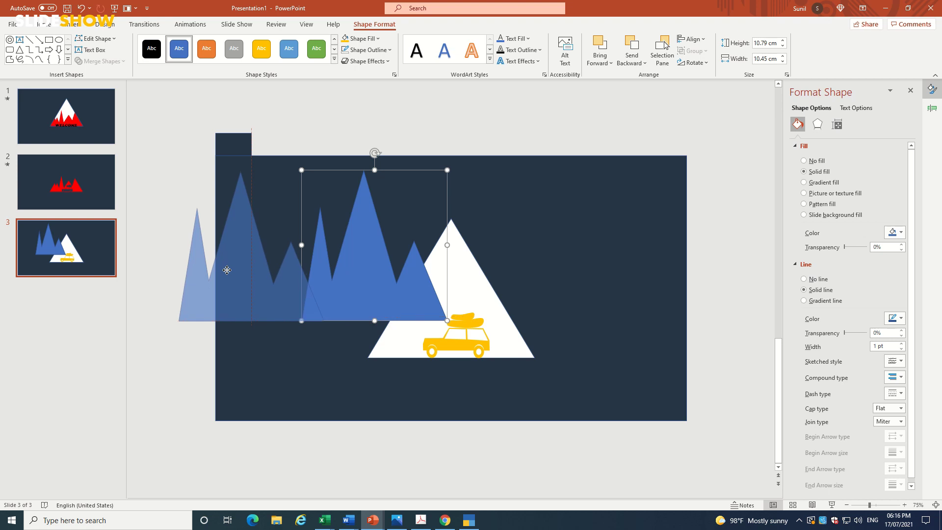
pyautogui.click(270, 289)
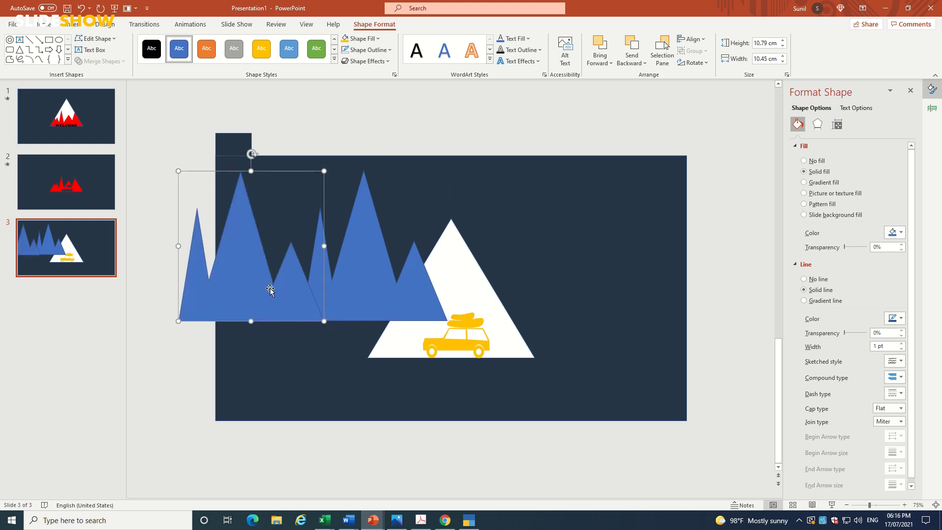
pyautogui.keyDown('ctrl'); pyautogui.scroll(-1, 360, 323); pyautogui.keyUp('ctrl')
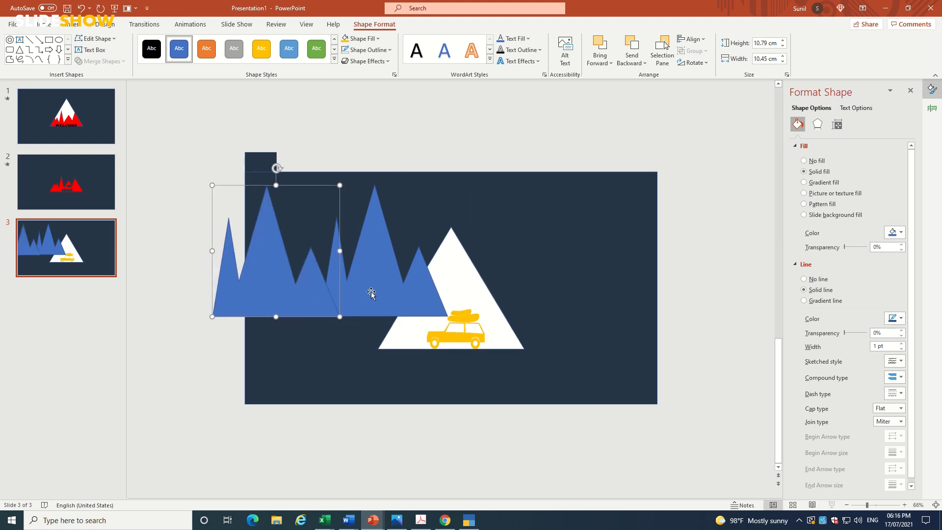
pyautogui.moveTo(301, 300)
pyautogui.mouseDown()
pyautogui.moveTo(185, 297)
pyautogui.moveTo(199, 300)
pyautogui.mouseUp()
pyautogui.click(219, 313)
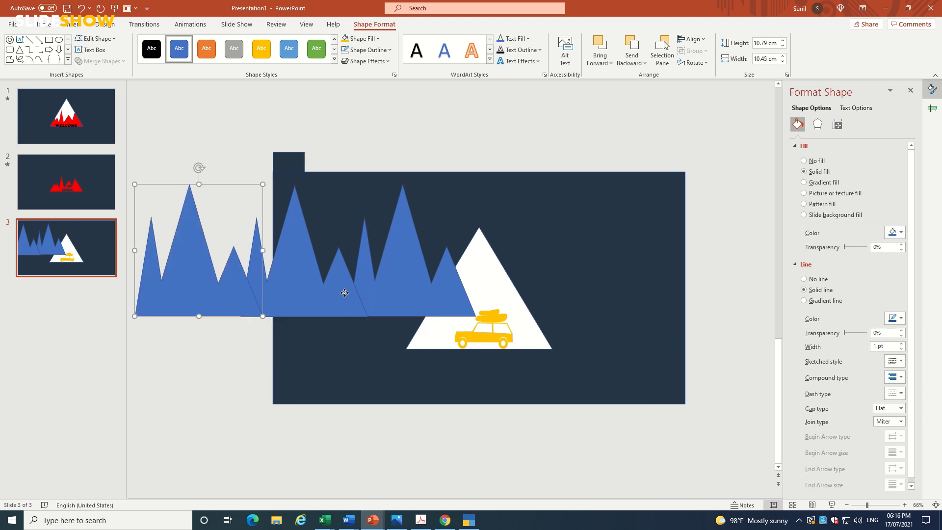
pyautogui.click(345, 293)
pyautogui.keyDown('shift'); pyautogui.click(414, 293); pyautogui.keyUp('shift')
pyautogui.keyDown('shift'); pyautogui.click(164, 308); pyautogui.keyUp('shift')
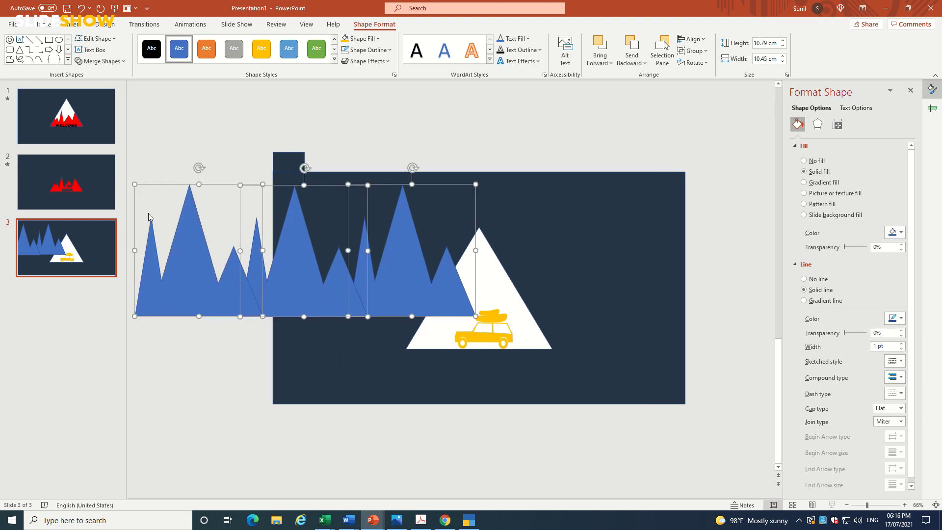
pyautogui.click(90, 61)
pyautogui.click(95, 90)
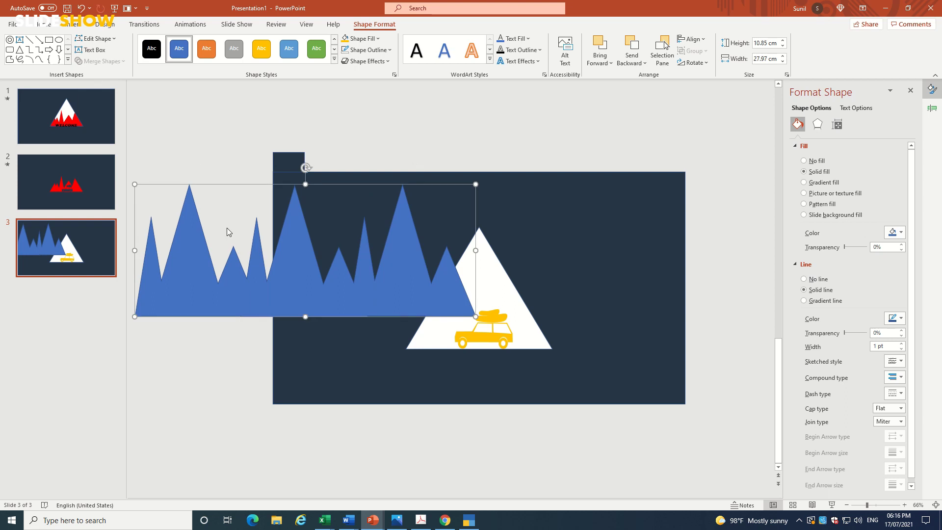
# - Copy the mountain strip below the original and flip the copy horizontally
pyautogui.click(238, 385)
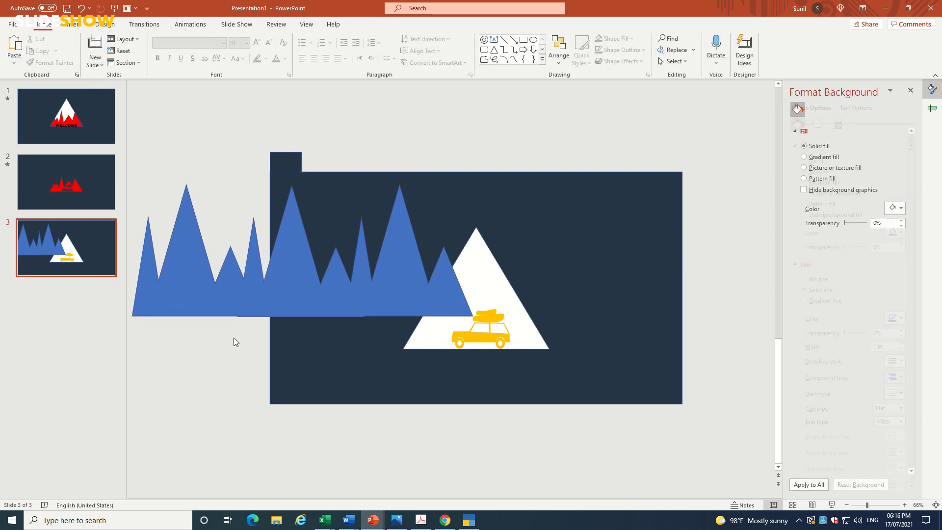
pyautogui.moveTo(257, 300)
pyautogui.mouseDown()
pyautogui.moveTo(377, 328)
pyautogui.moveTo(305, 212)
pyautogui.mouseUp()
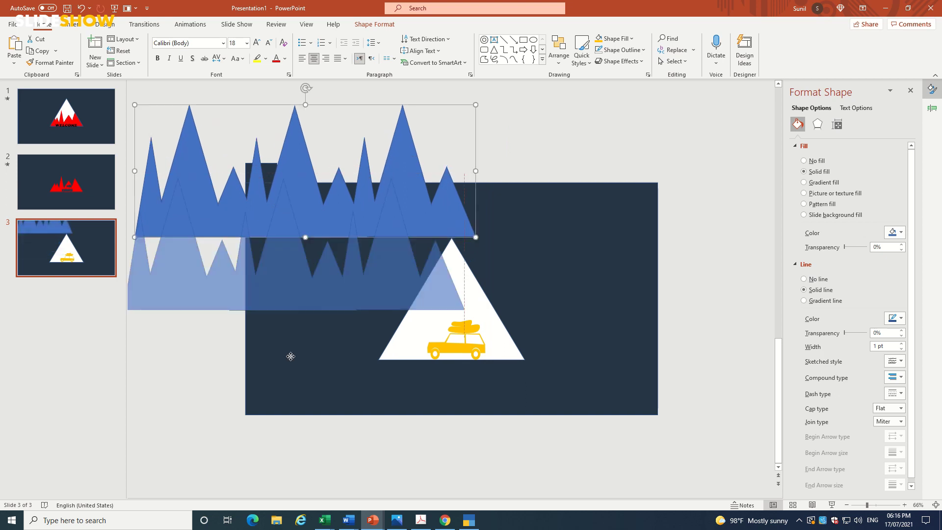
pyautogui.click(326, 400)
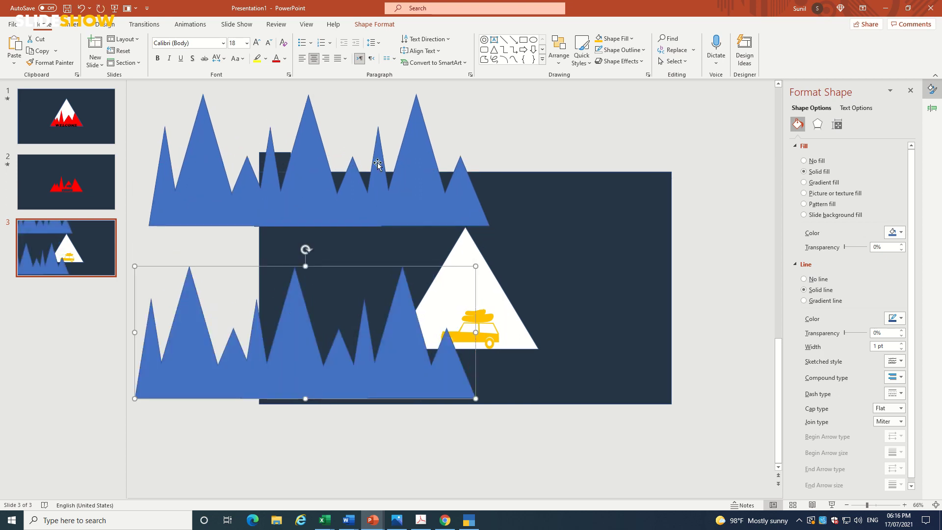
pyautogui.click(559, 63)
pyautogui.moveTo(575, 231)
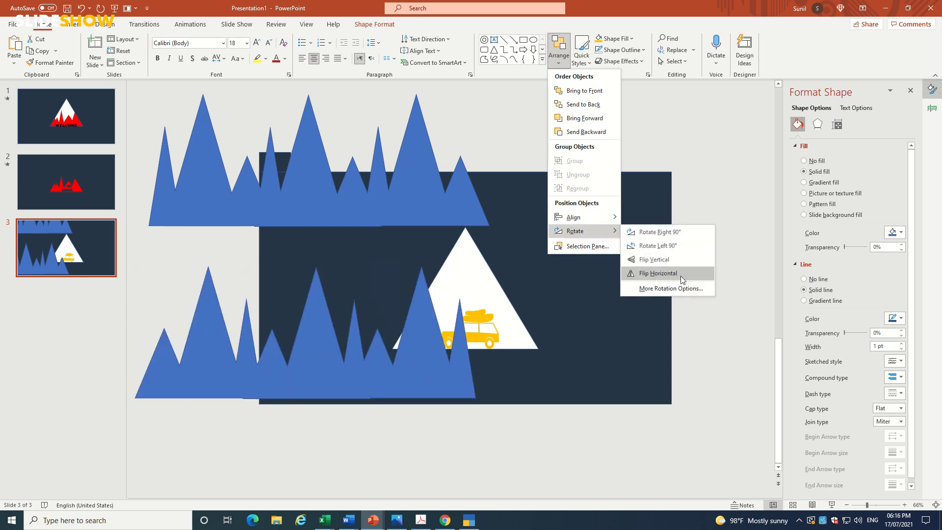
pyautogui.click(681, 275)
# - Lower the upper strip, shorten the flipped copy, and align it beside the first along the top
pyautogui.click(326, 174)
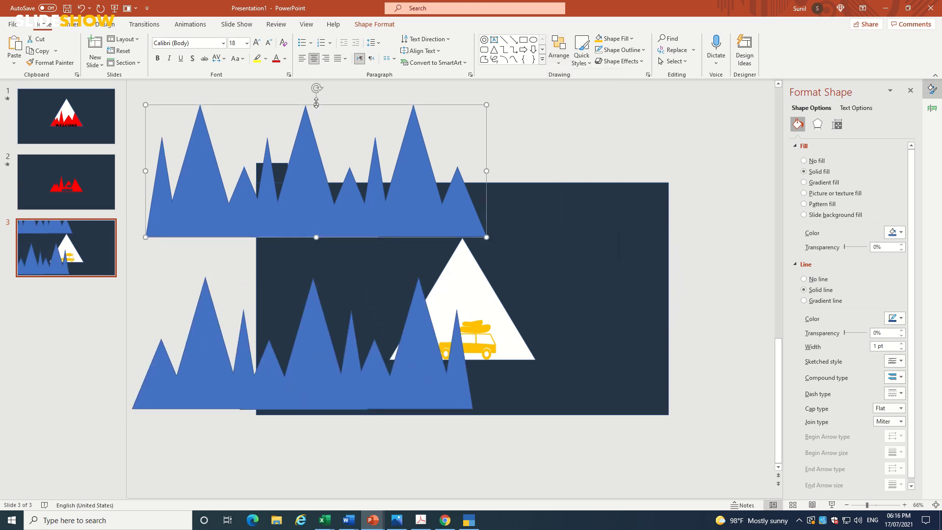
pyautogui.moveTo(316, 104); pyautogui.dragTo(314, 144)
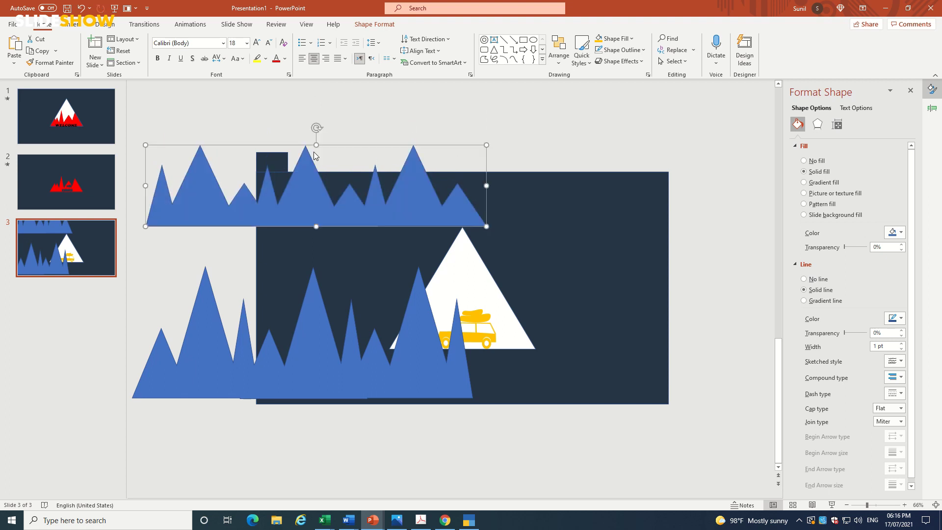
pyautogui.click(312, 361)
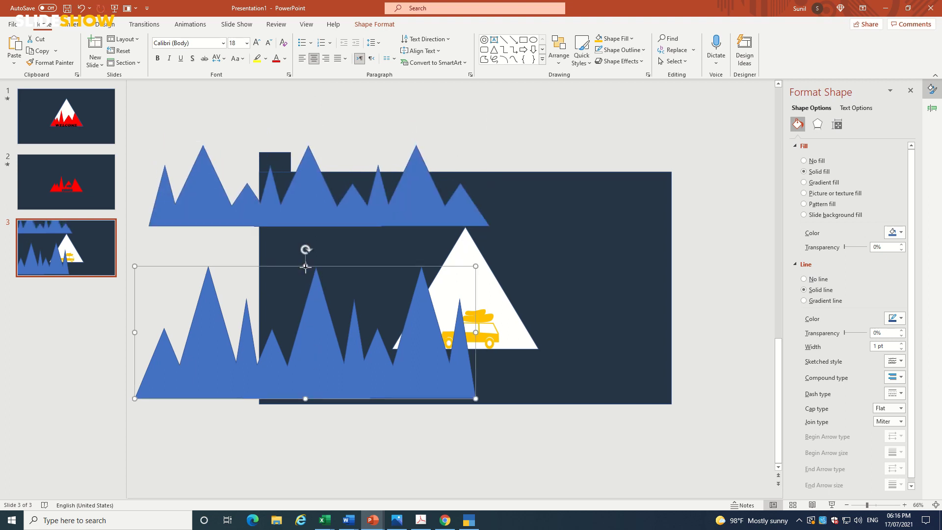
pyautogui.moveTo(305, 266); pyautogui.dragTo(305, 308)
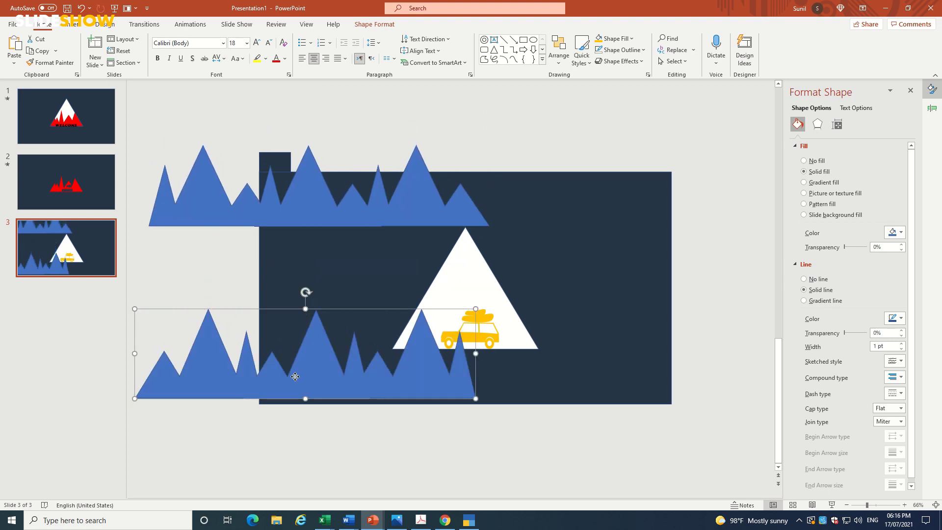
pyautogui.moveTo(294, 376); pyautogui.dragTo(588, 208)
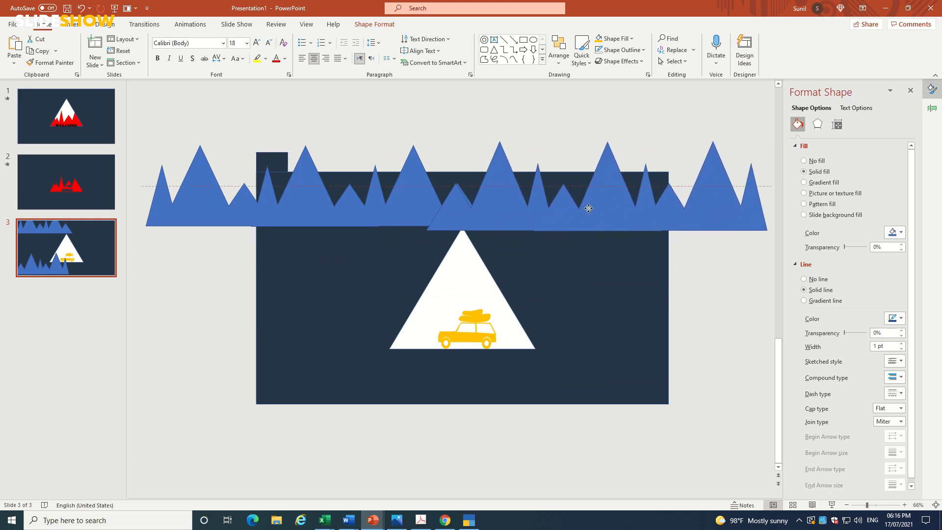
pyautogui.moveTo(588, 208); pyautogui.dragTo(589, 203)
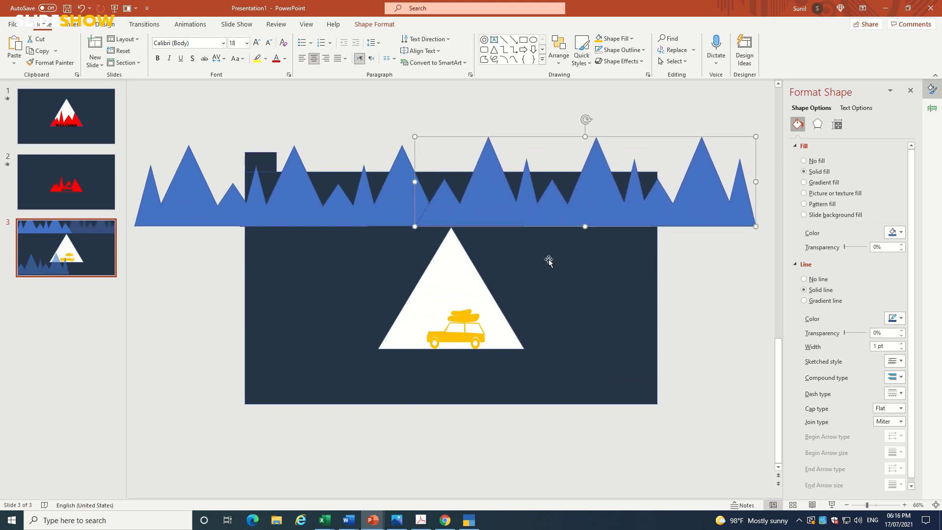
pyautogui.keyDown('ctrl'); pyautogui.scroll(-3, 557, 262); pyautogui.keyUp('ctrl')
# - Union the two side-by-side mountain strips into one shape
pyautogui.click(442, 197)
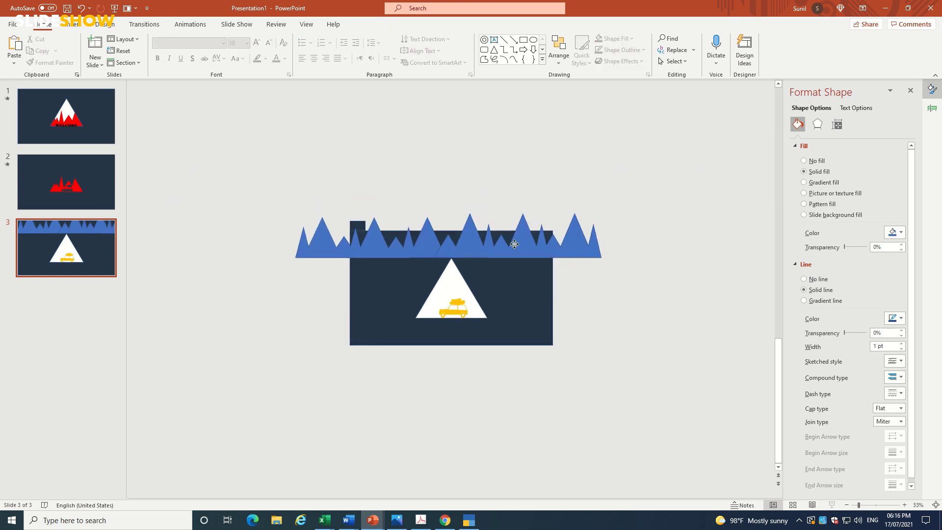
pyautogui.click(349, 244)
pyautogui.keyDown('shift'); pyautogui.click(579, 241); pyautogui.keyUp('shift')
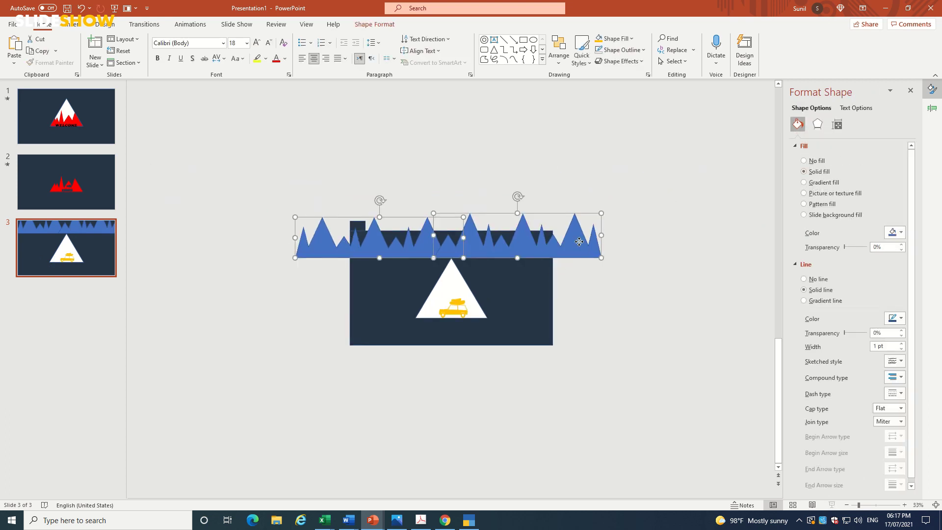
pyautogui.click(387, 25)
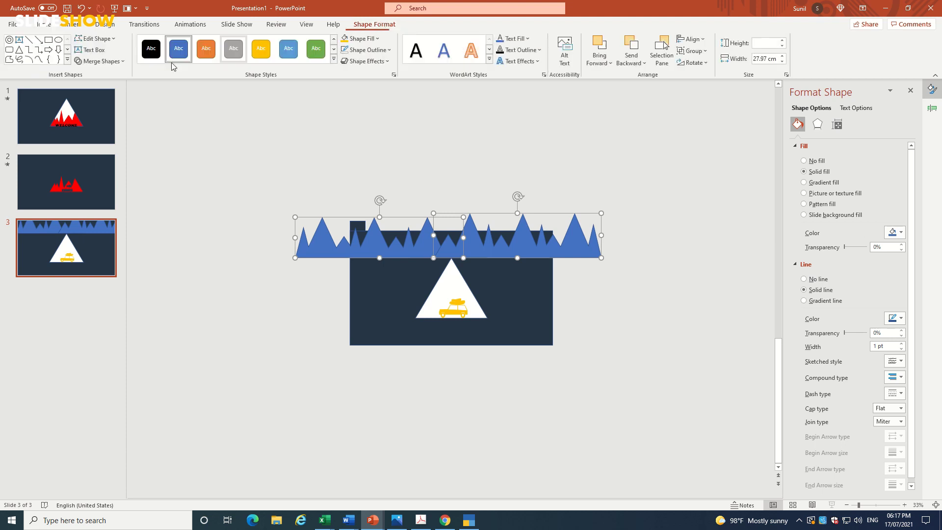
pyautogui.click(118, 61)
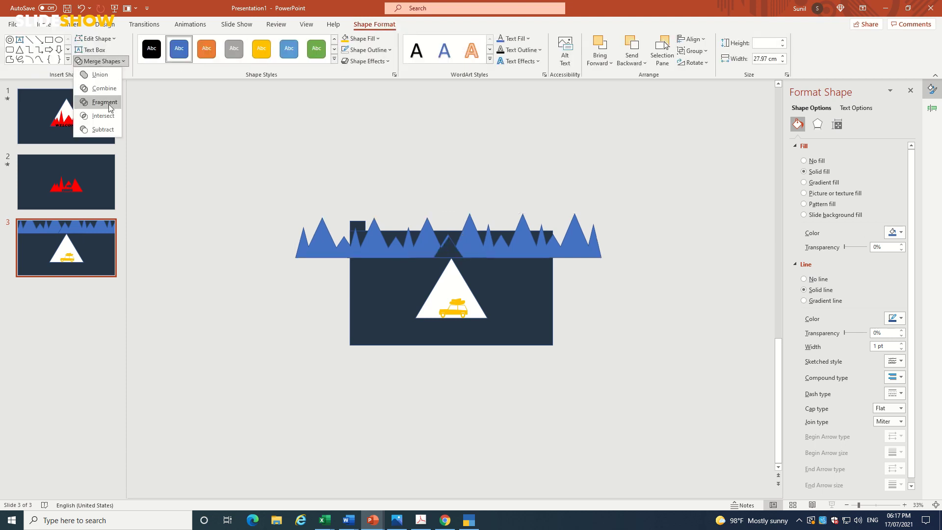
pyautogui.click(100, 76)
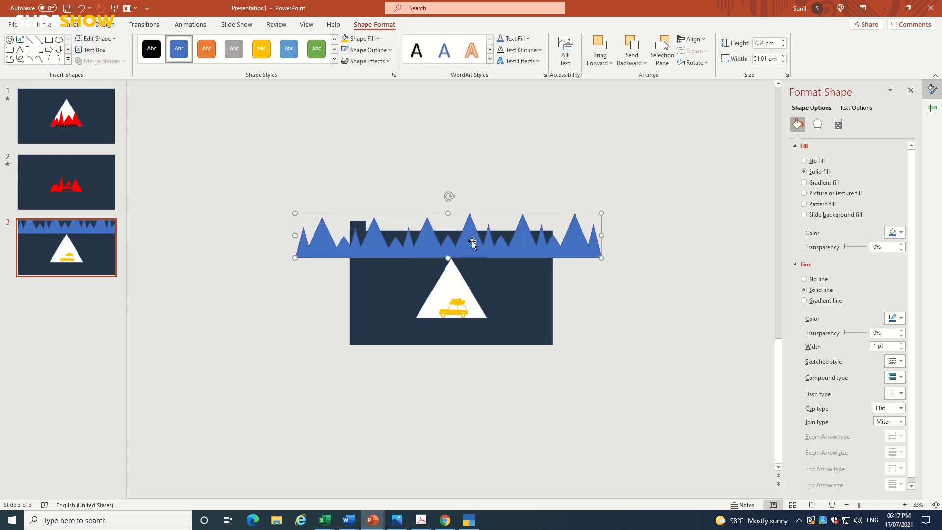
# - Copy the strip left, union both into a 92.97 cm-wide shape, and move it down over the picture
pyautogui.moveTo(472, 242)
pyautogui.mouseDown()
pyautogui.moveTo(489, 397)
pyautogui.moveTo(206, 240)
pyautogui.moveTo(269, 241)
pyautogui.mouseUp()
pyautogui.click(515, 414)
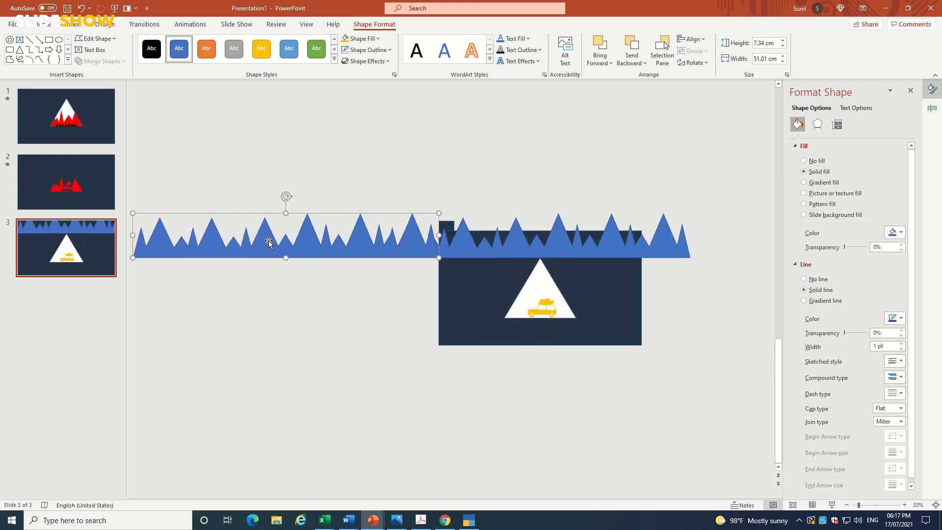
pyautogui.keyDown('shift'); pyautogui.click(613, 247); pyautogui.keyUp('shift')
pyautogui.click(100, 61)
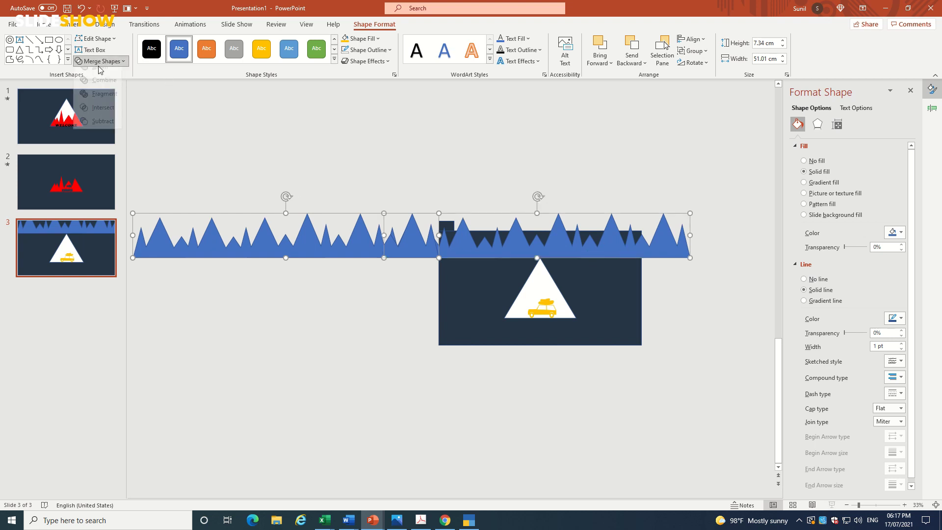
pyautogui.click(113, 77)
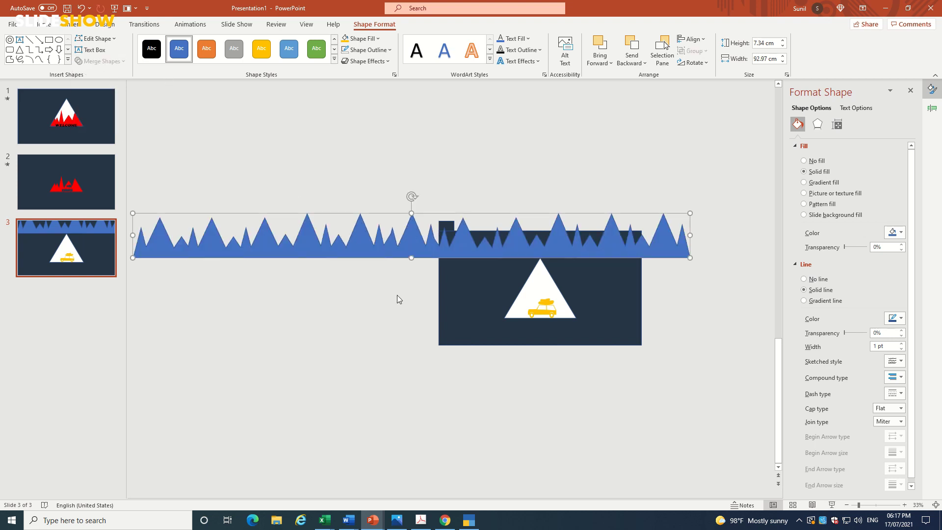
pyautogui.moveTo(337, 252)
pyautogui.mouseDown()
pyautogui.moveTo(293, 307)
pyautogui.moveTo(268, 316)
pyautogui.mouseUp()
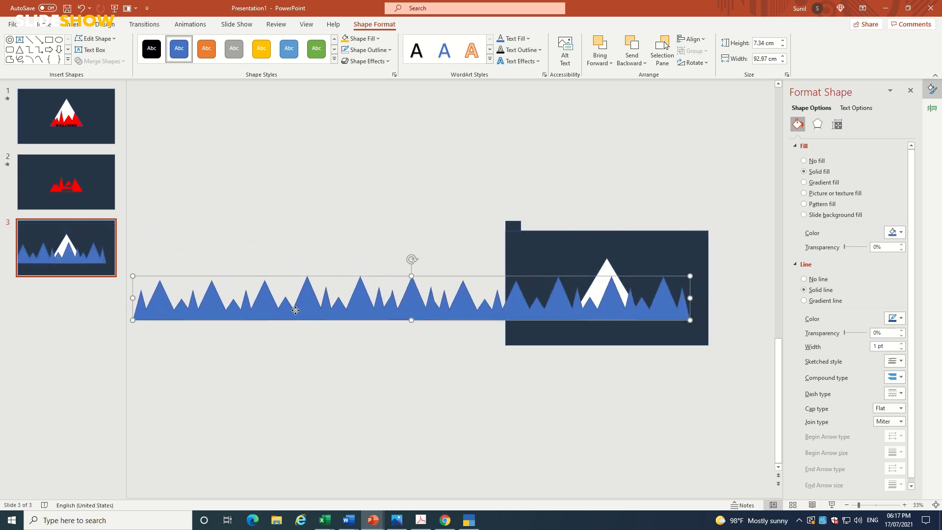
# - Send the mountain strip to the back so its peaks show through the triangular cutout
pyautogui.rightClick(296, 313)
pyautogui.click(339, 206)
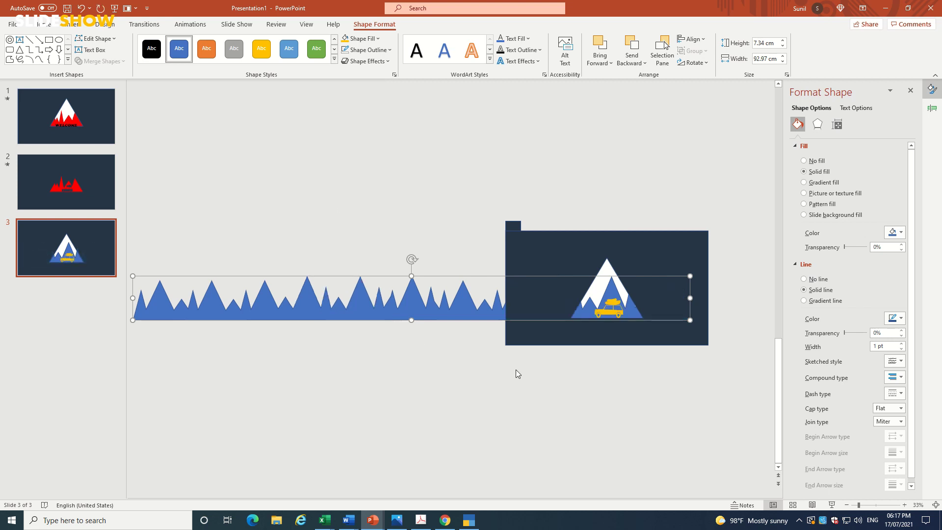
pyautogui.scroll(2, 540, 370)
pyautogui.scroll(1, 541, 370)
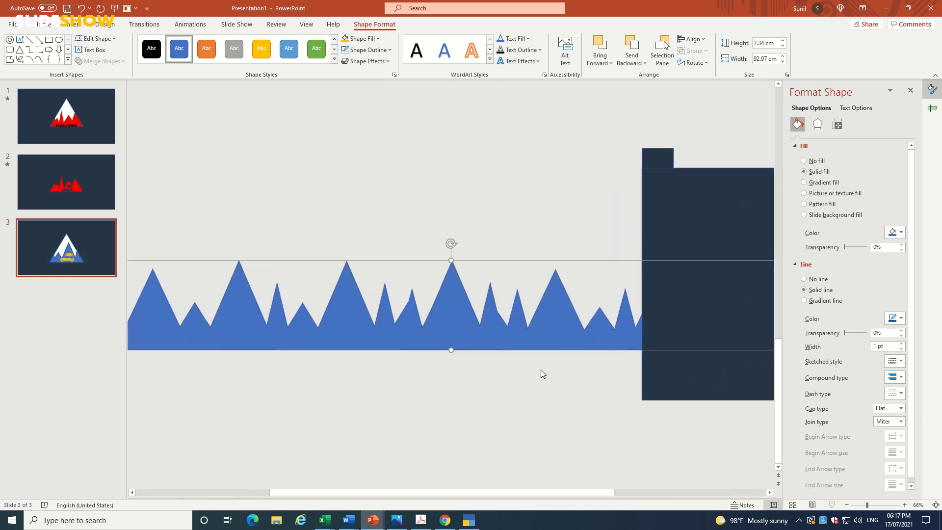
pyautogui.moveTo(517, 493); pyautogui.dragTo(668, 493)
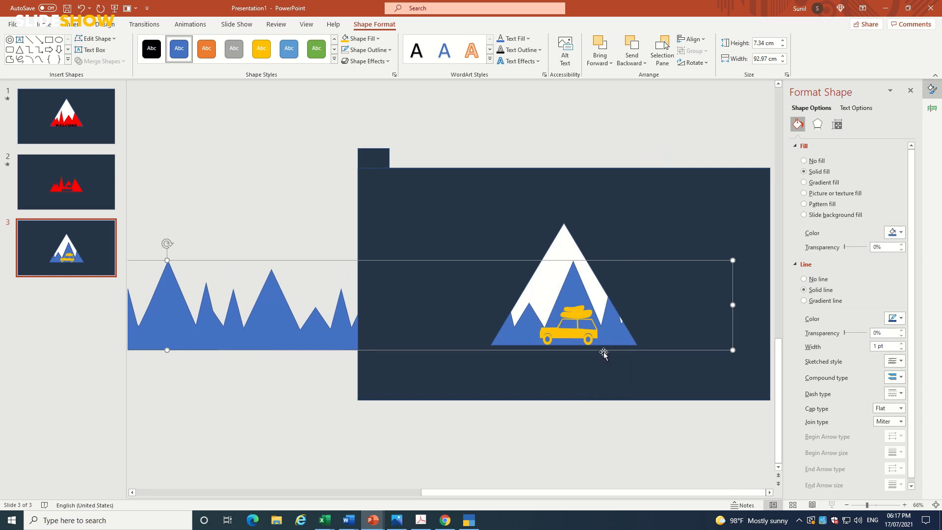
# - Nudge the car slightly left, ungroup it, and select the luggage pieces with the car body
pyautogui.click(574, 333)
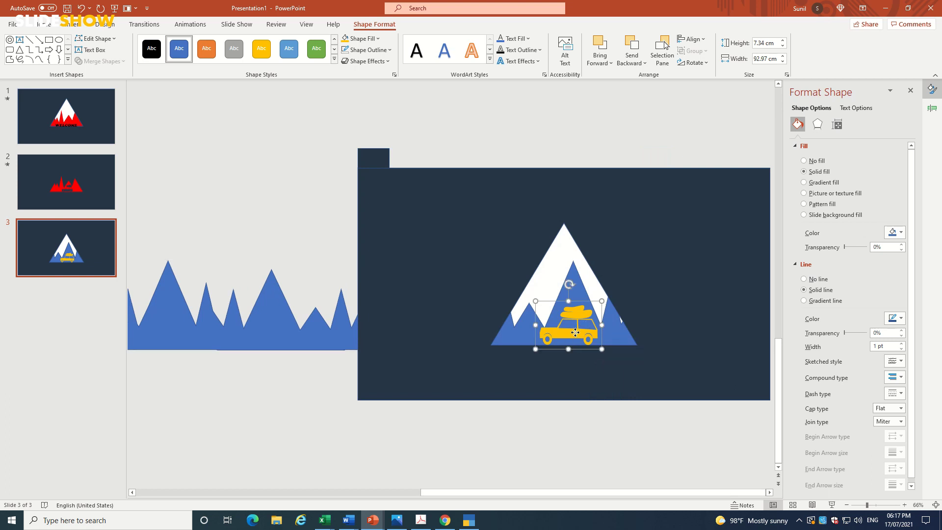
pyautogui.rightClick(575, 331)
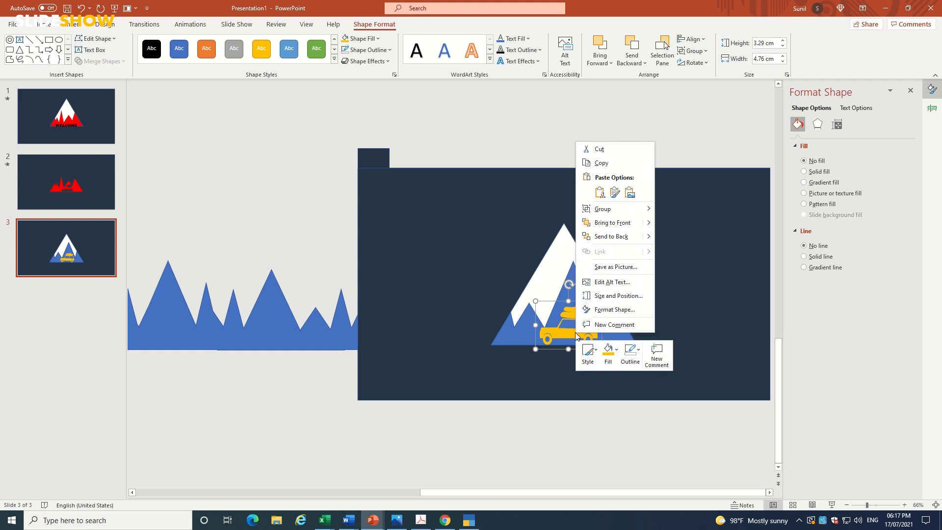
pyautogui.click(560, 333)
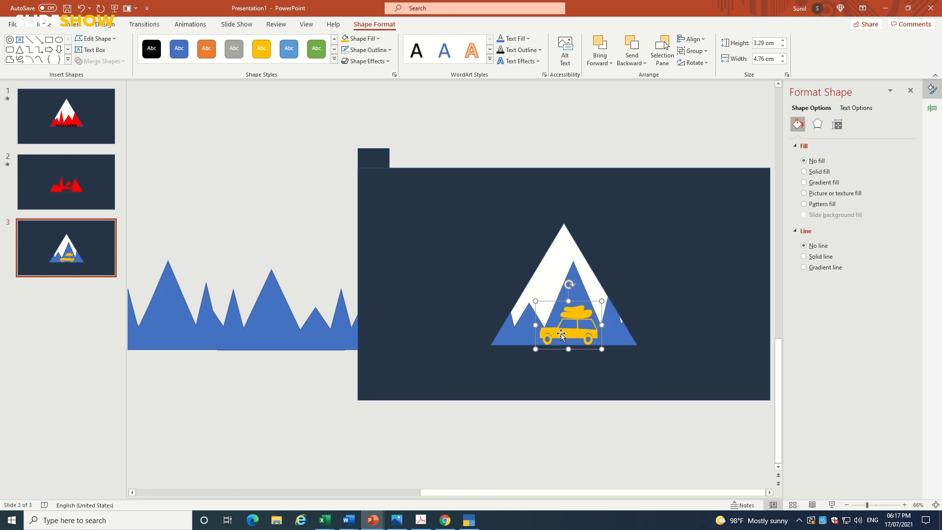
pyautogui.moveTo(568, 335); pyautogui.dragTo(562, 335)
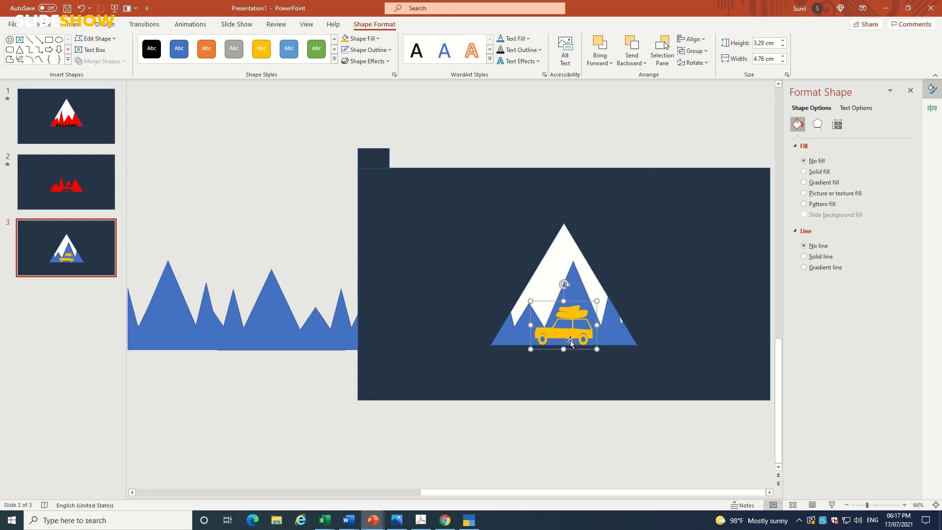
pyautogui.rightClick(571, 319)
pyautogui.moveTo(611, 195)
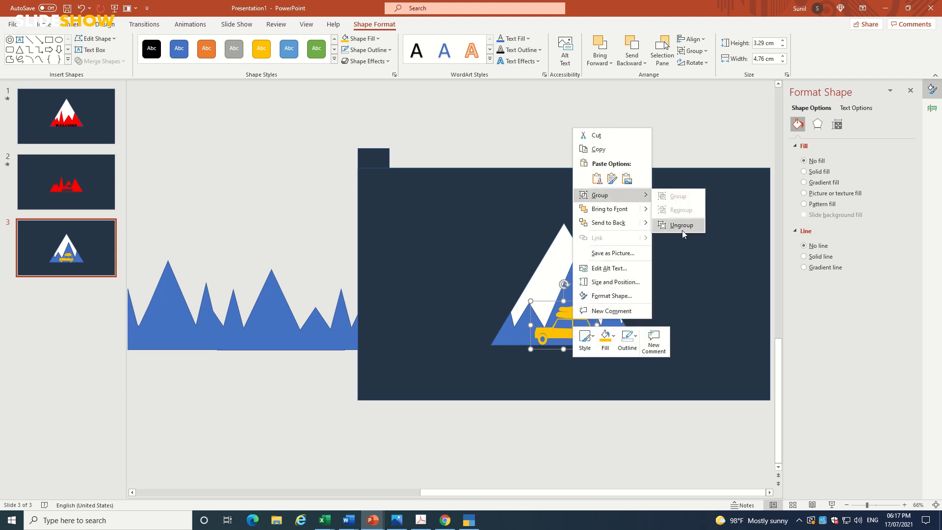
pyautogui.click(681, 226)
pyautogui.click(564, 146)
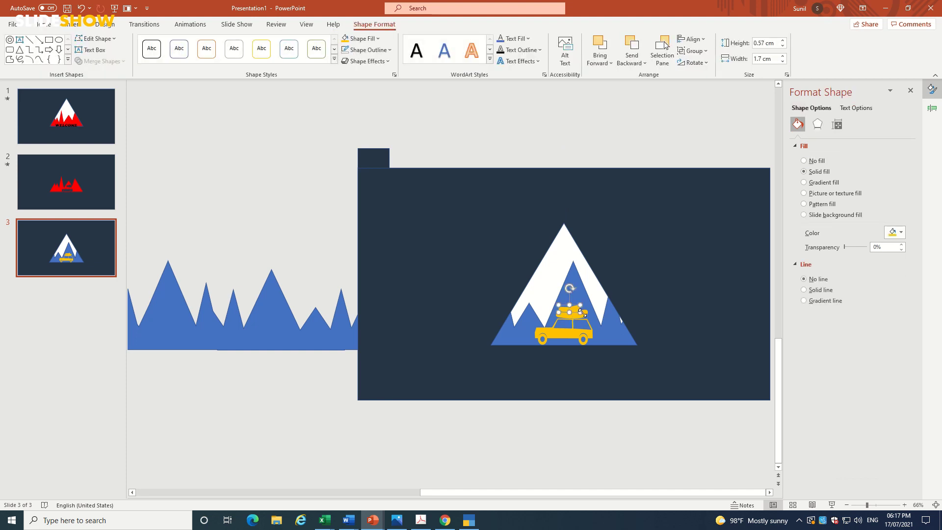
pyautogui.keyDown('shift'); pyautogui.click(581, 329); pyautogui.keyUp('shift')
pyautogui.keyDown('shift'); pyautogui.click(575, 334); pyautogui.keyUp('shift')
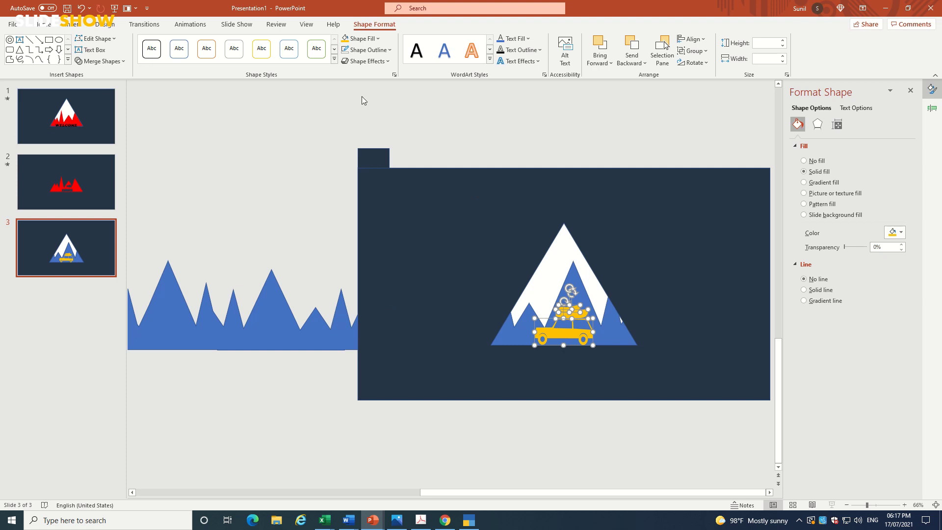
pyautogui.click(48, 27)
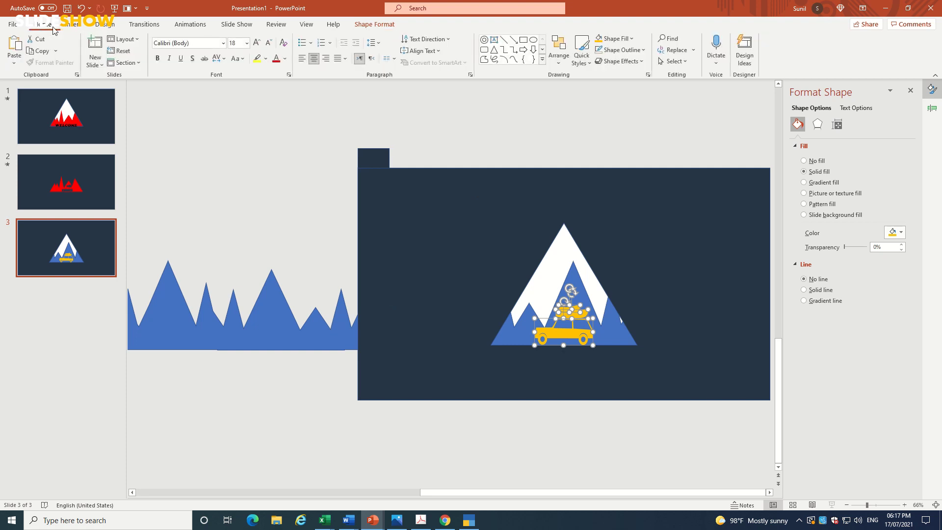
# - Apply the Teeter animation to the car pieces and set them to start With Previous
pyautogui.click(190, 25)
pyautogui.click(701, 49)
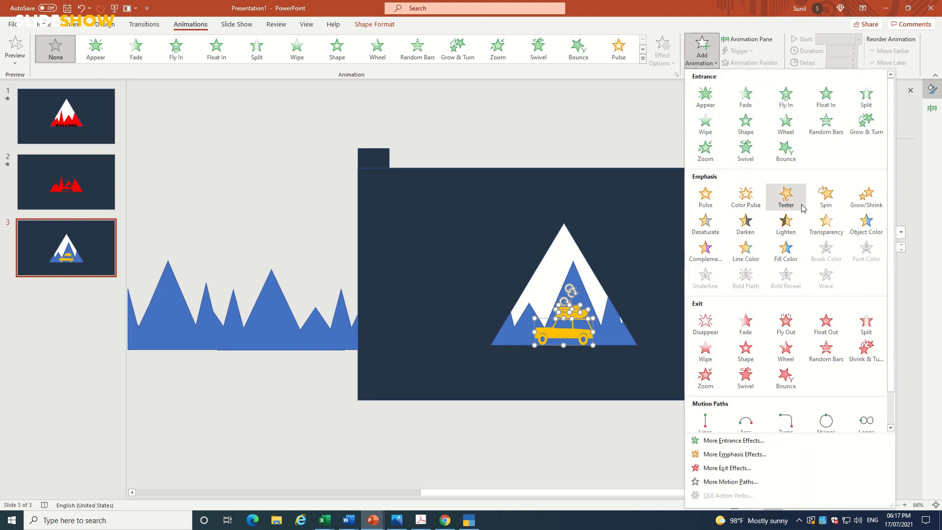
pyautogui.click(786, 196)
pyautogui.click(728, 91)
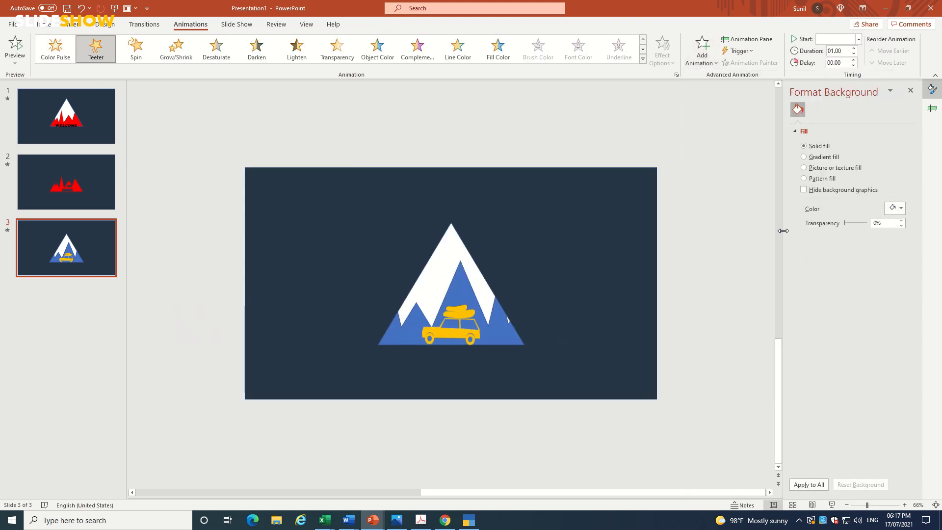
pyautogui.click(747, 39)
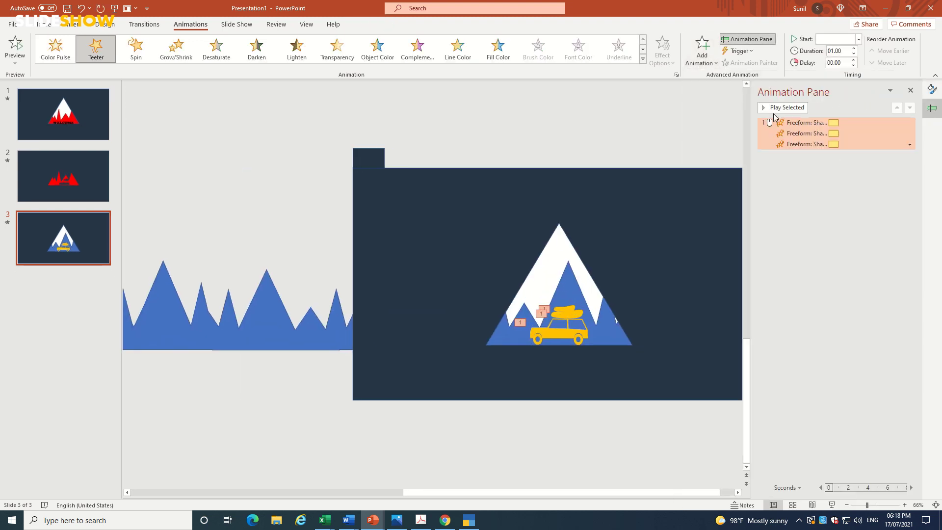
pyautogui.click(910, 144)
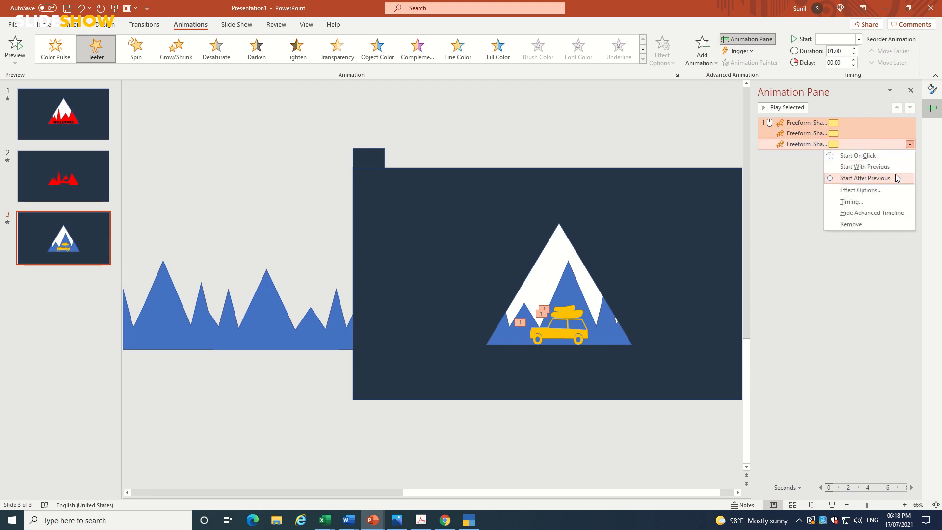
pyautogui.click(895, 167)
# - Set the Teeter timing to repeat 10 times and preview the animation
pyautogui.click(909, 145)
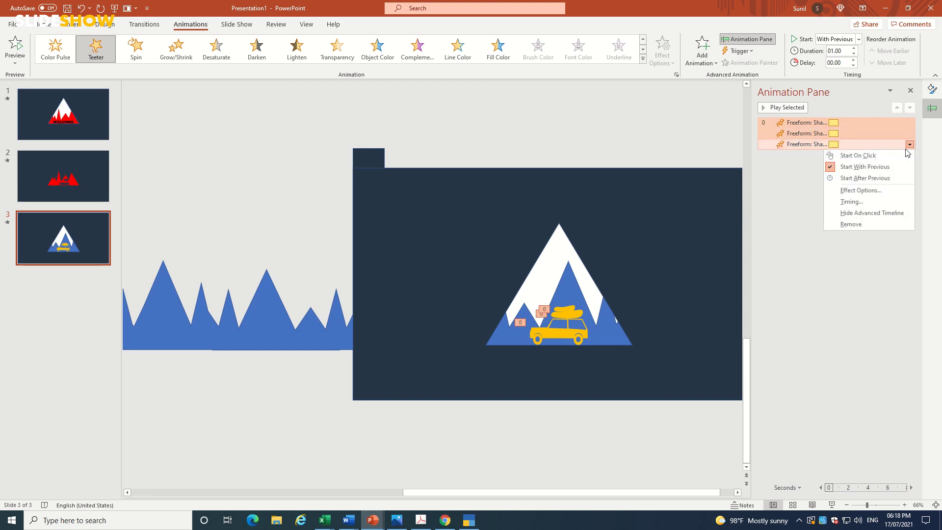
pyautogui.click(833, 192)
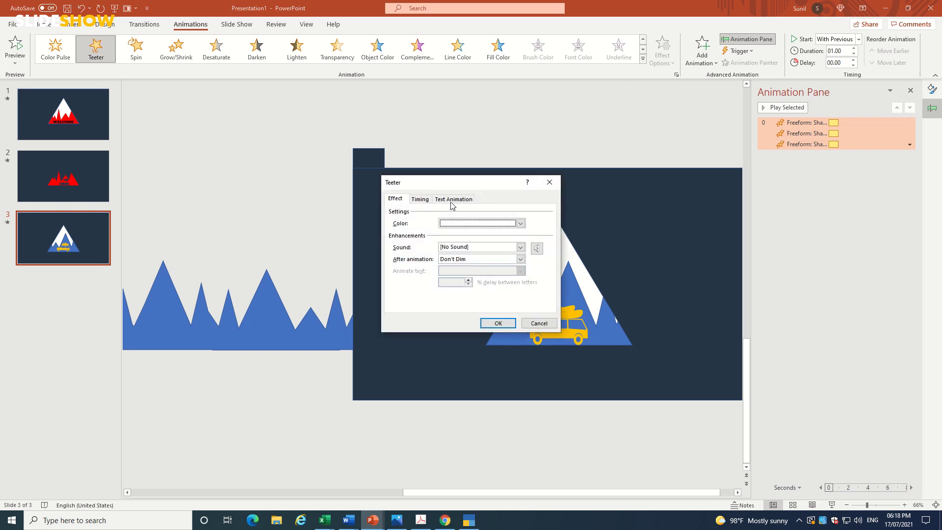
pyautogui.click(419, 199)
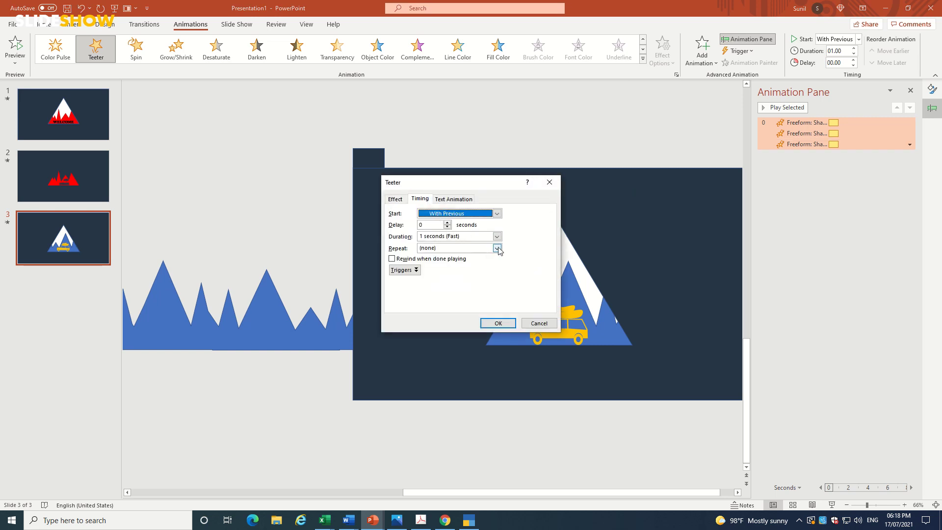
pyautogui.click(497, 248)
pyautogui.click(435, 287)
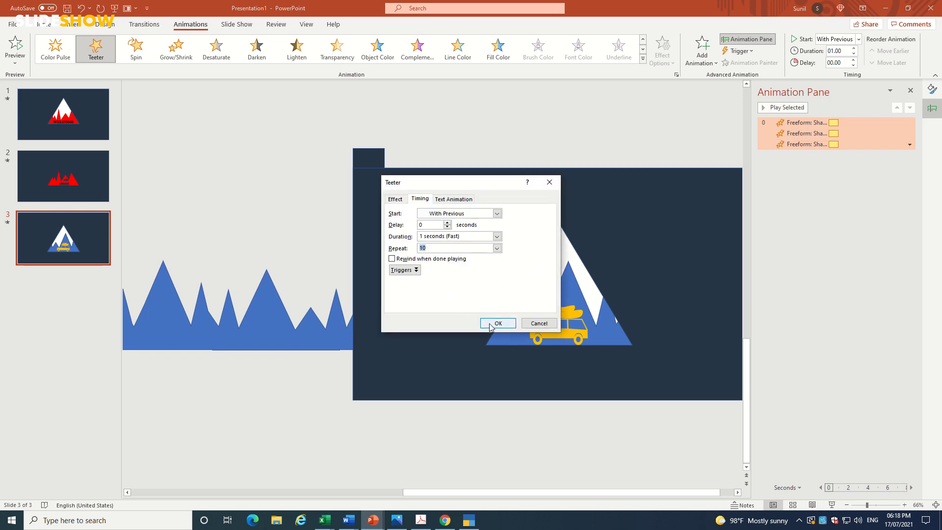
pyautogui.click(497, 323)
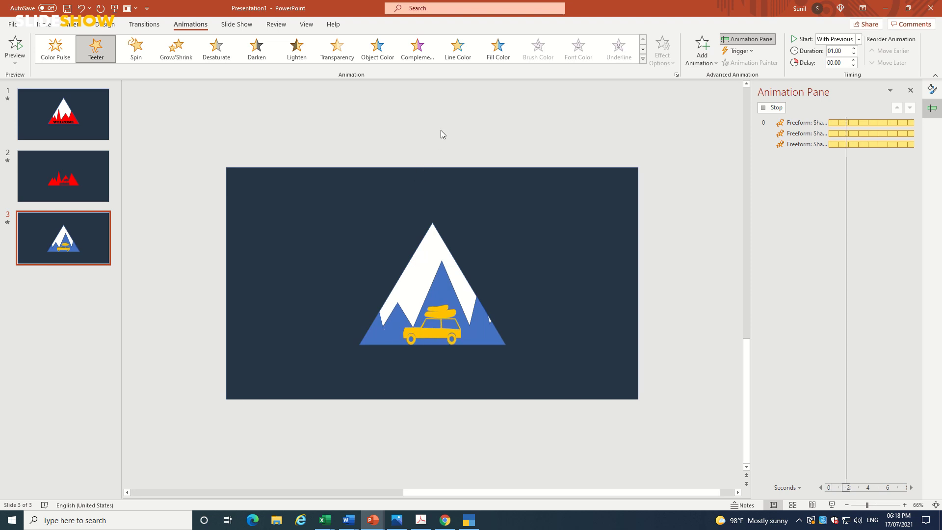
pyautogui.click(299, 331)
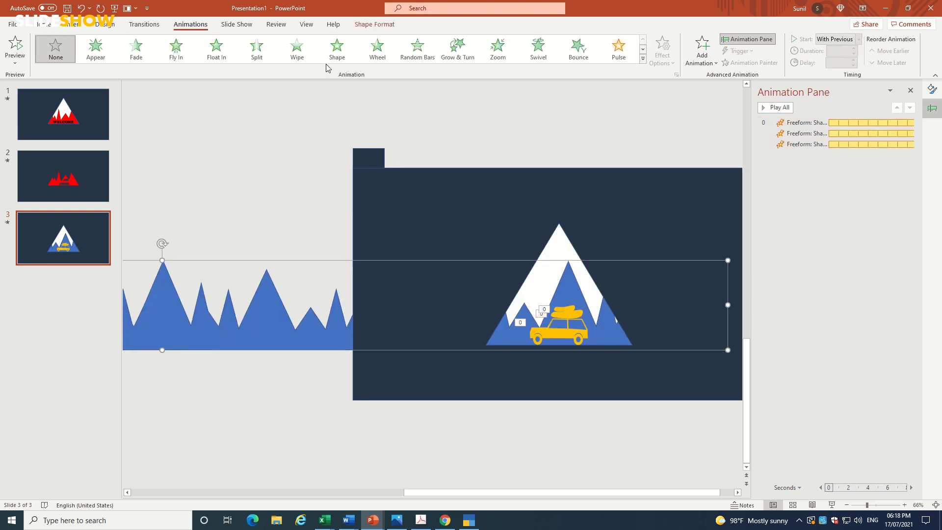
# - Add a Lines motion path to the mountain strip and stretch its end far to the right
pyautogui.click(701, 49)
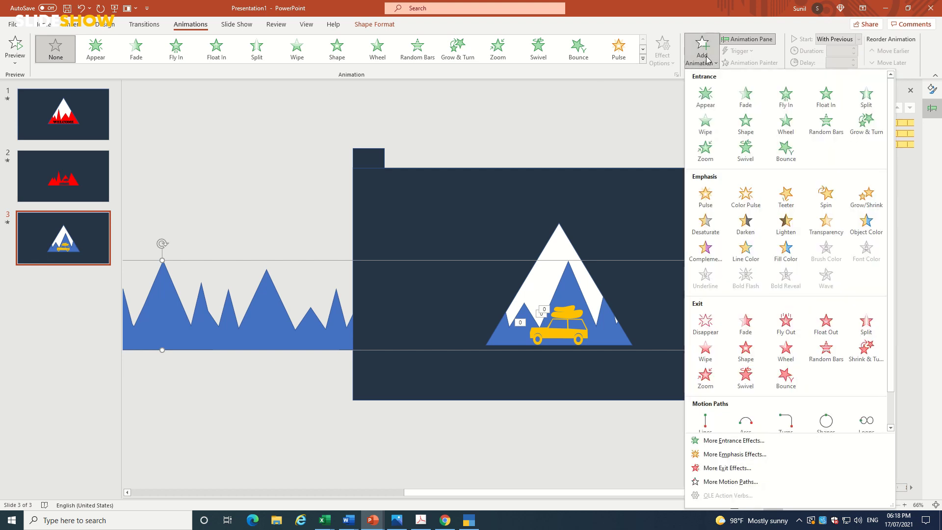
pyautogui.click(706, 423)
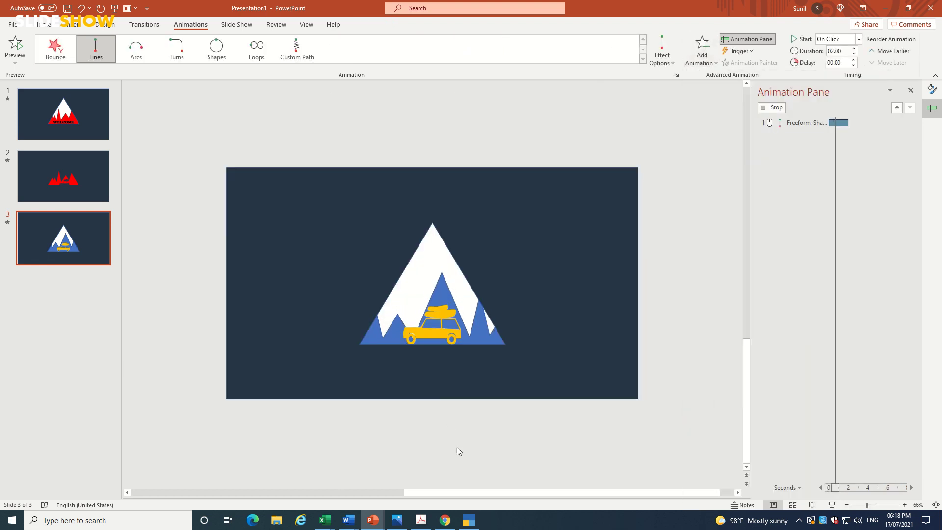
pyautogui.scroll(-2, 198, 379)
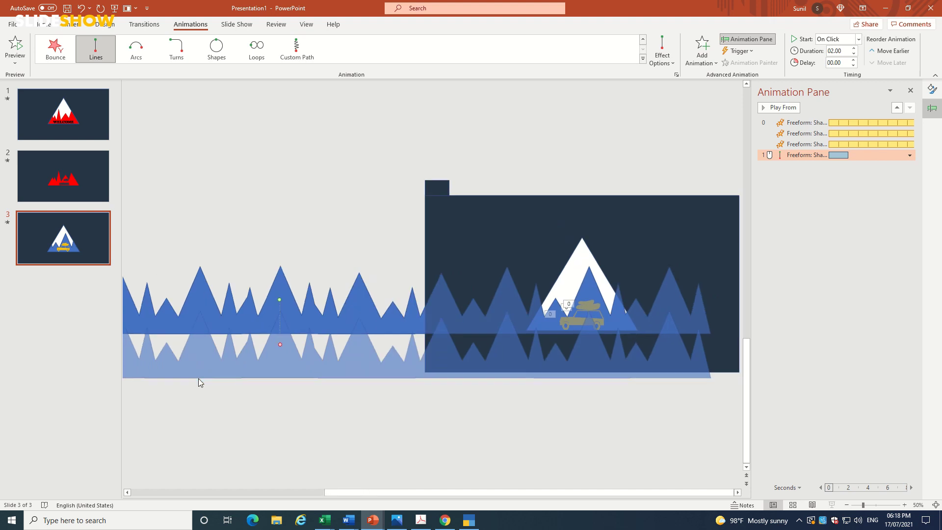
pyautogui.scroll(-2, 198, 379)
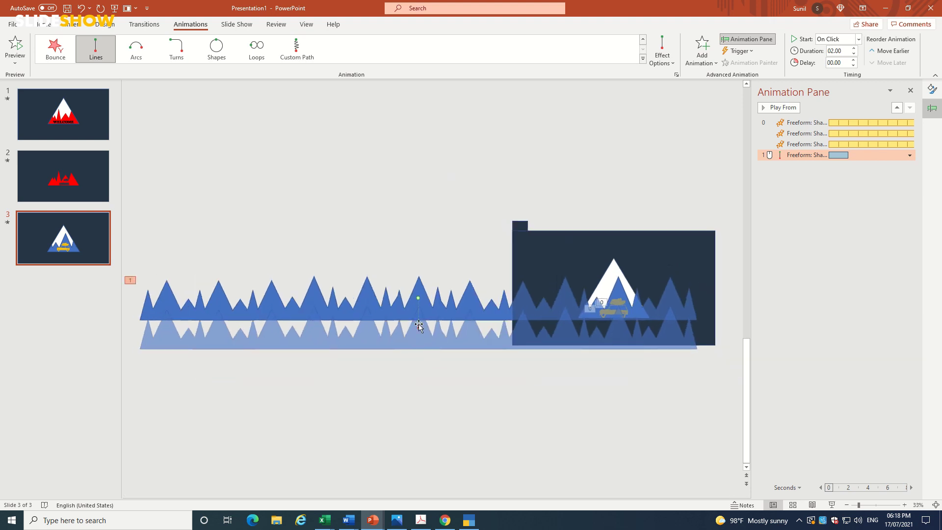
pyautogui.moveTo(419, 329); pyautogui.dragTo(713, 296)
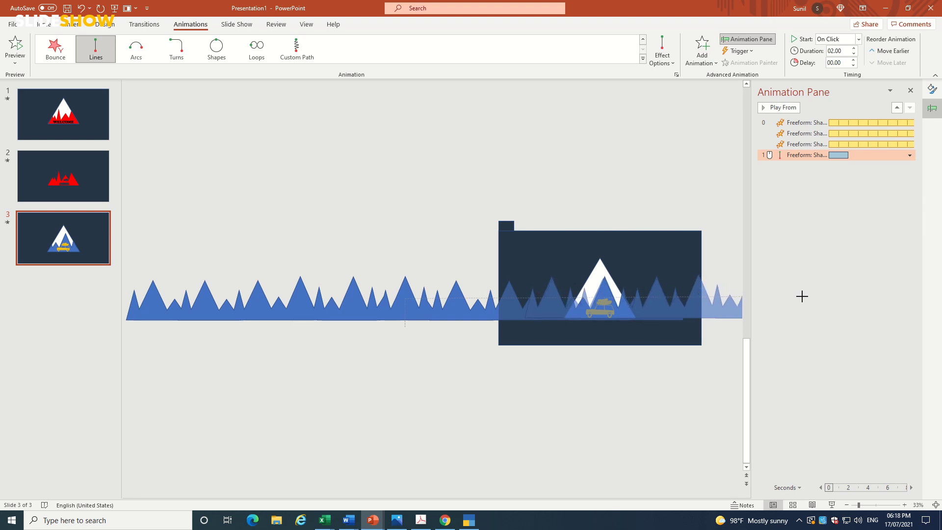
# - Set the mountain strip's motion path to start With Previous
pyautogui.click(359, 303)
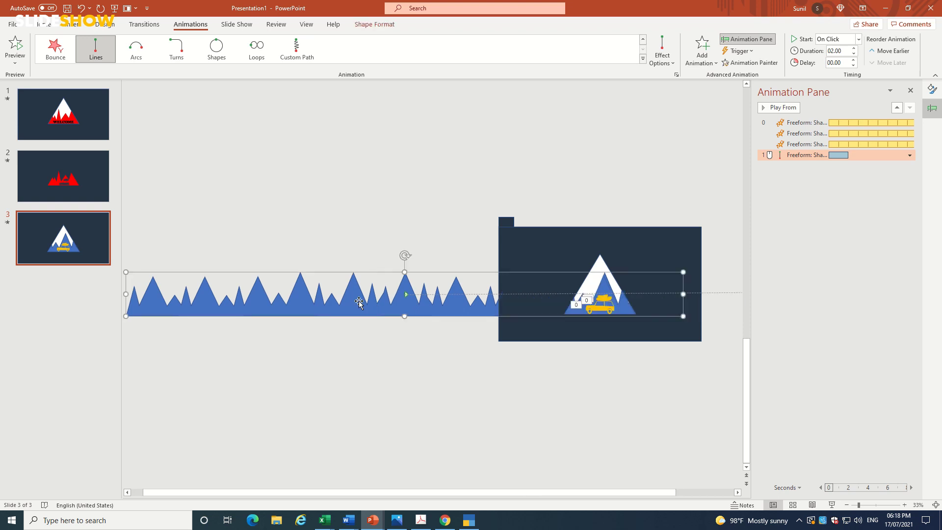
pyautogui.click(43, 24)
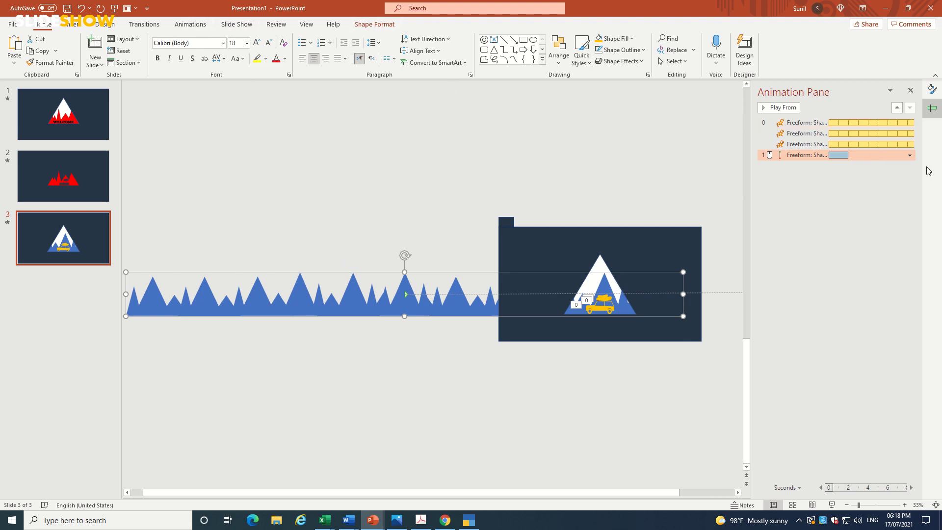
pyautogui.click(909, 155)
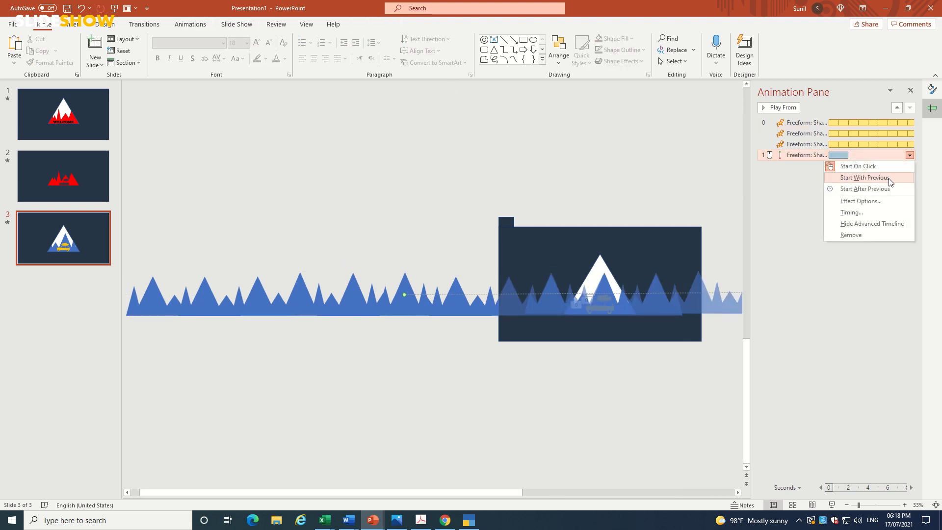
pyautogui.click(864, 178)
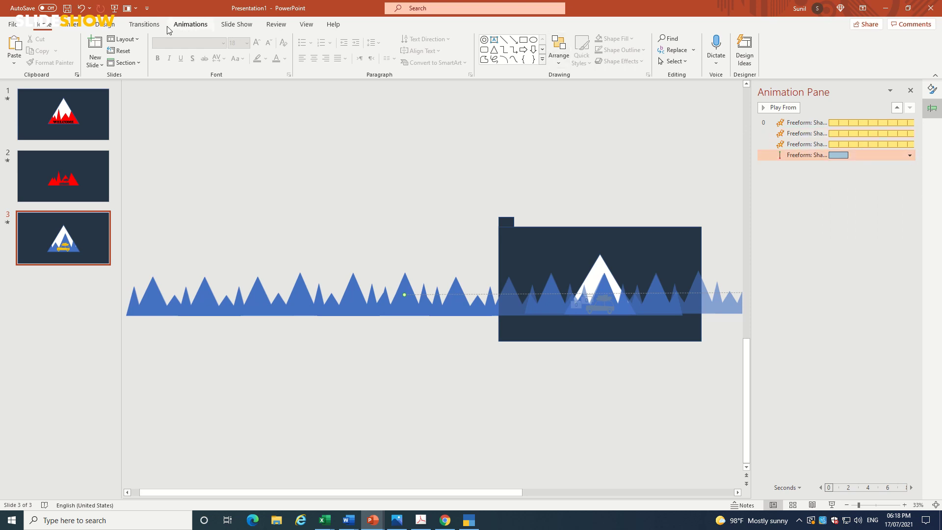
# - Give the strip's motion a 10-second duration and preview the slide
pyautogui.click(190, 24)
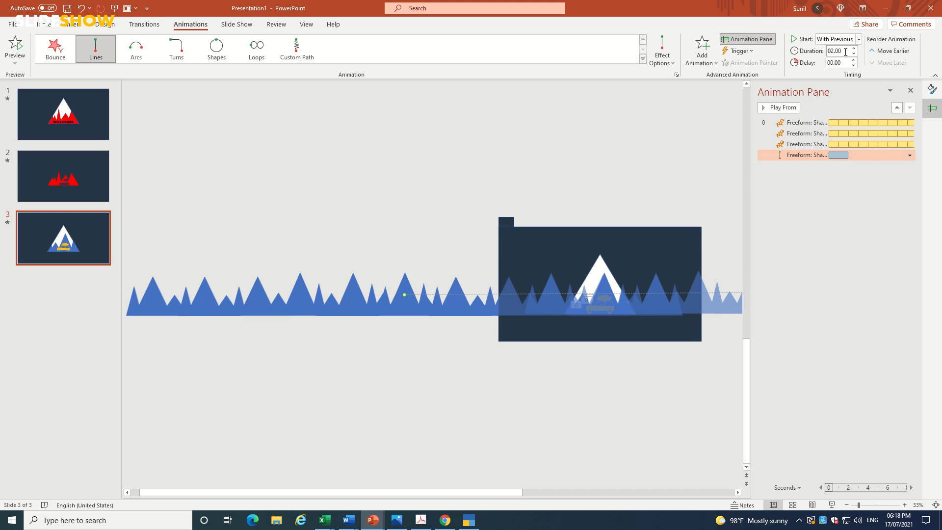
pyautogui.click(845, 52)
pyautogui.click(657, 147)
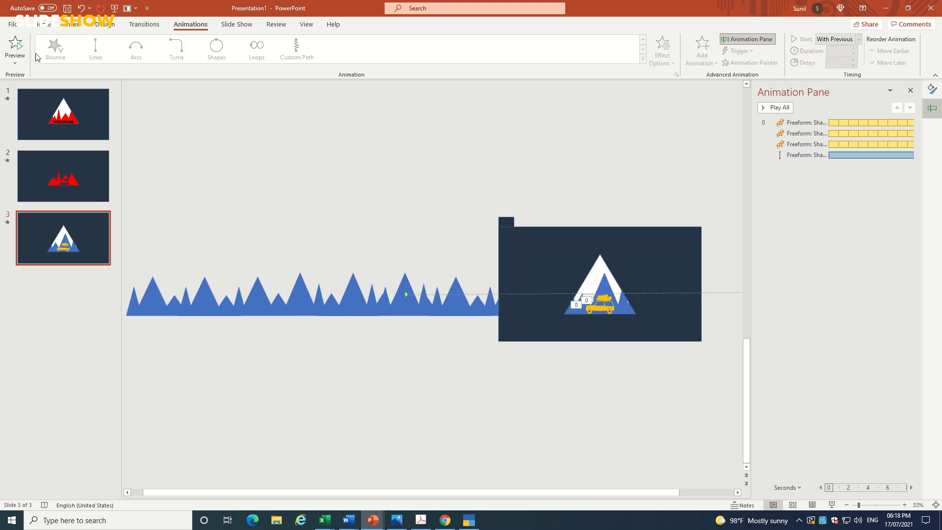
pyautogui.click(21, 51)
pyautogui.click(304, 301)
# - Fill the mountain strip and the large background rectangle dark navy
pyautogui.click(44, 25)
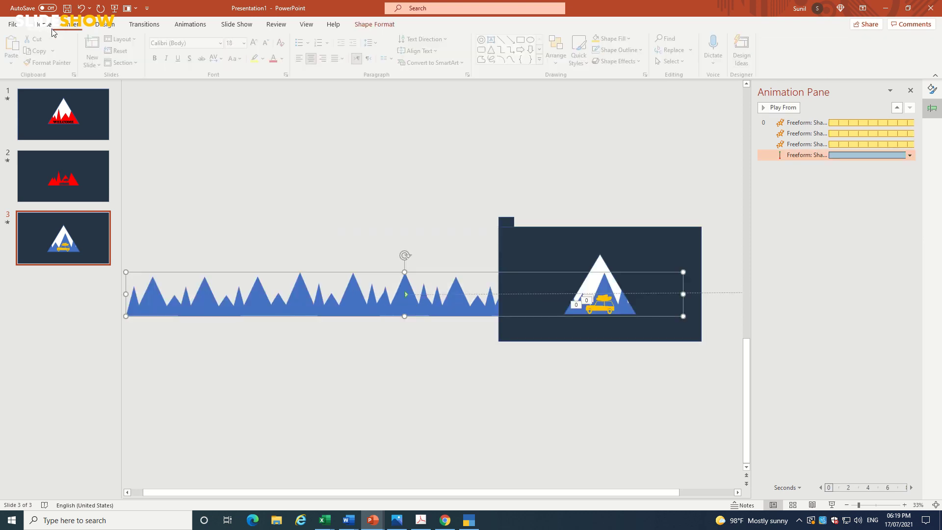
pyautogui.click(617, 38)
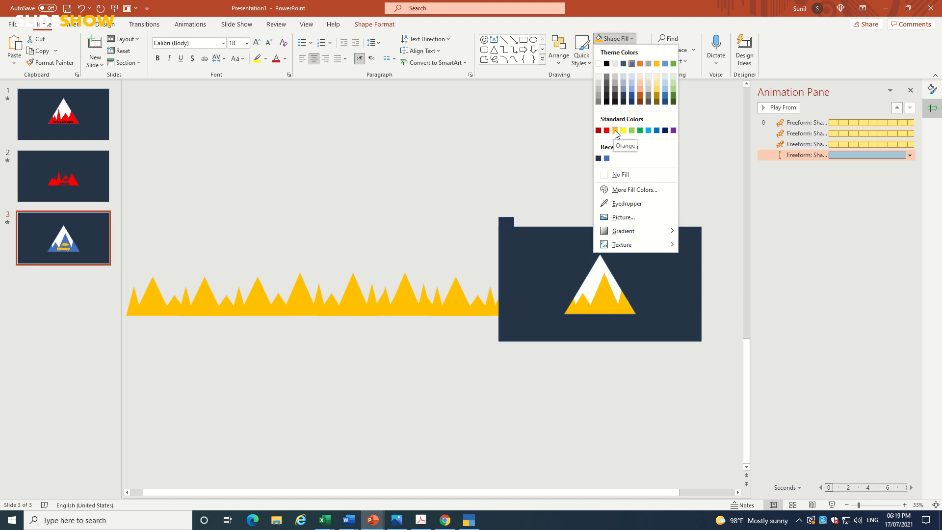
pyautogui.click(597, 158)
pyautogui.click(633, 238)
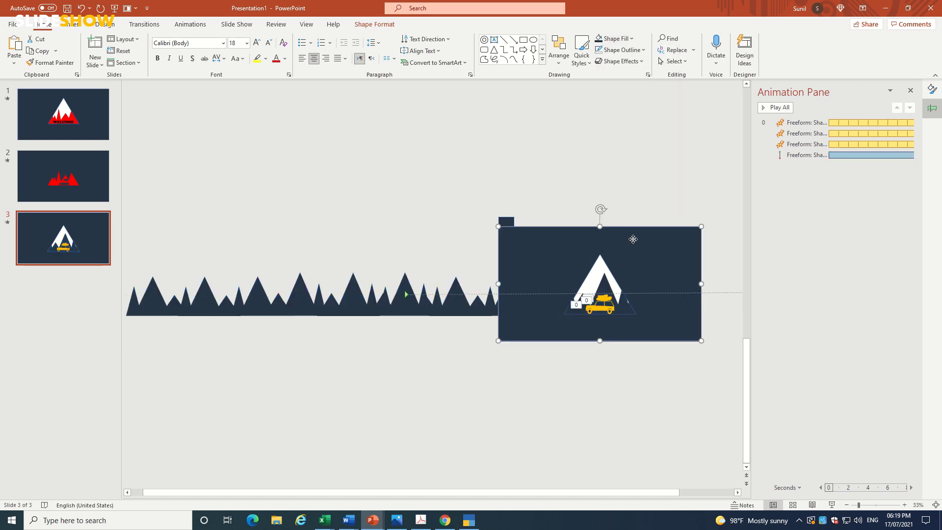
pyautogui.click(616, 44)
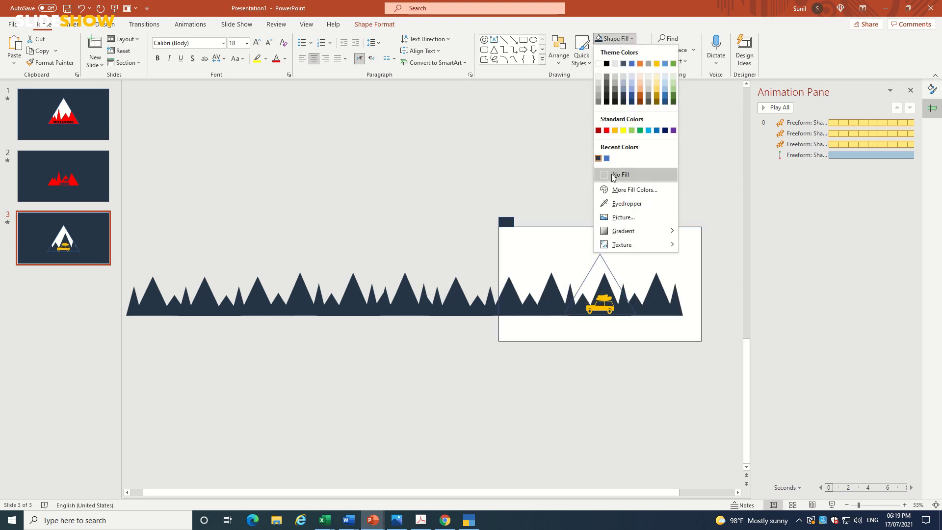
pyautogui.click(598, 158)
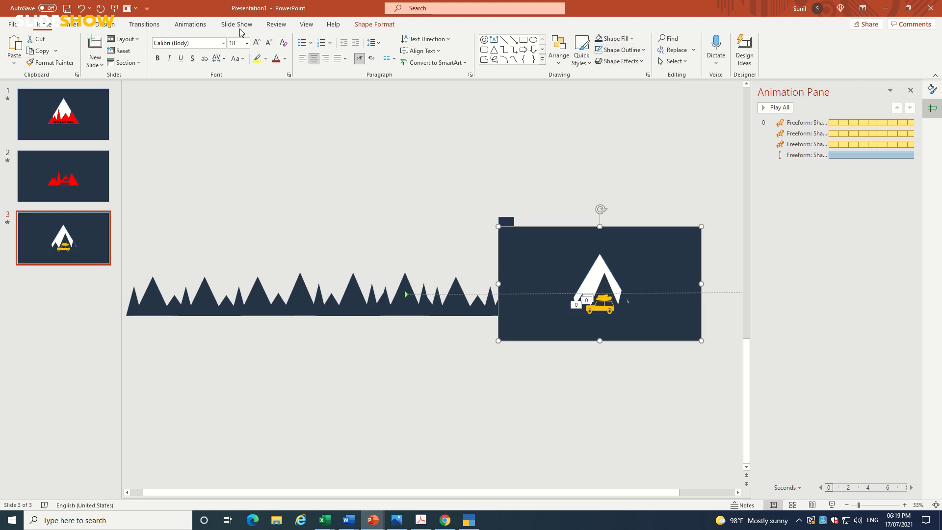
# - Preview the slide's animations, then stop the preview
pyautogui.click(194, 26)
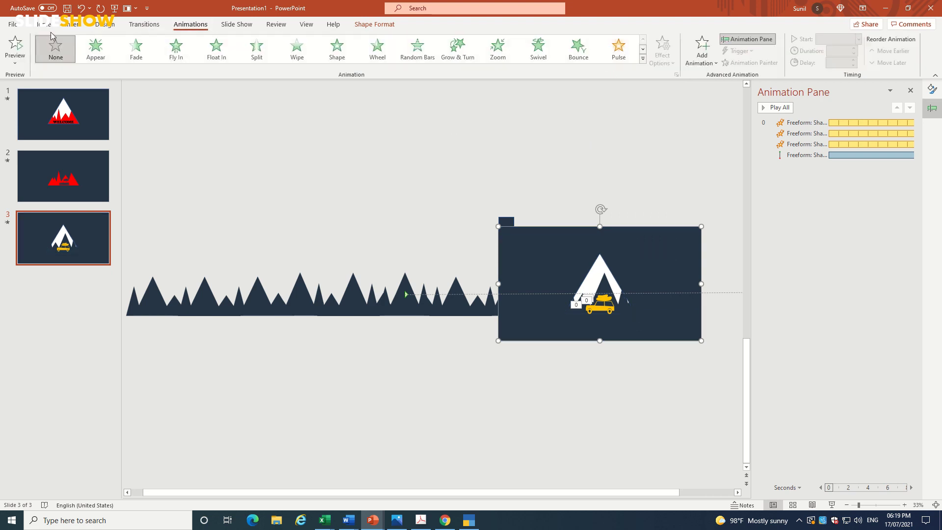
pyautogui.click(22, 47)
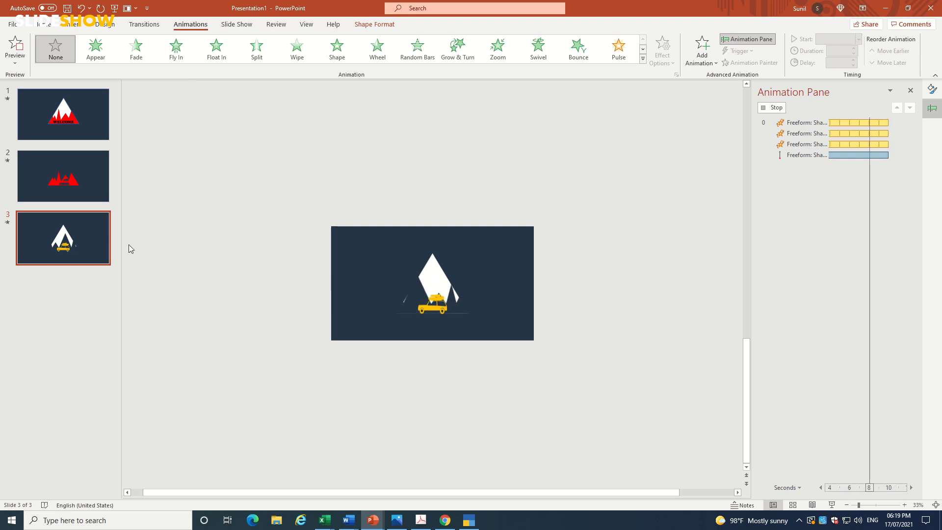
pyautogui.click(442, 284)
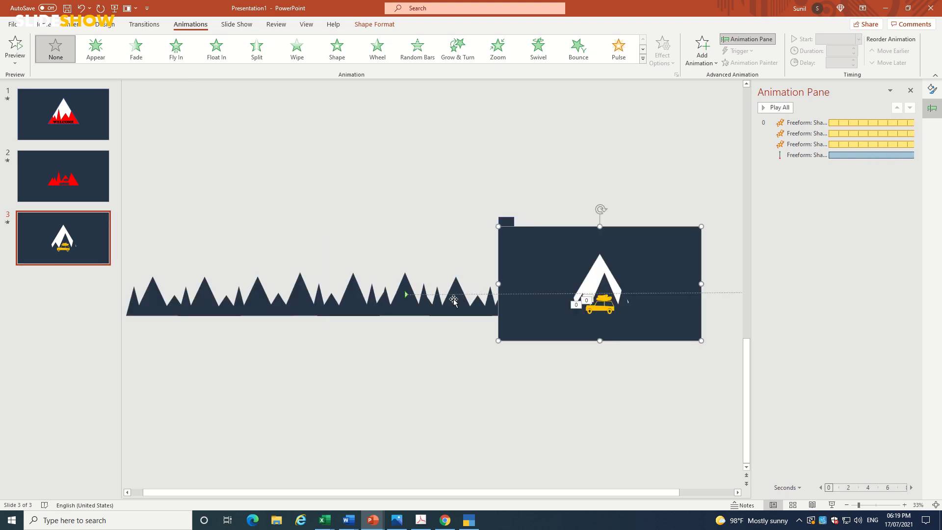
# - Fill the mountain strip red
pyautogui.click(453, 300)
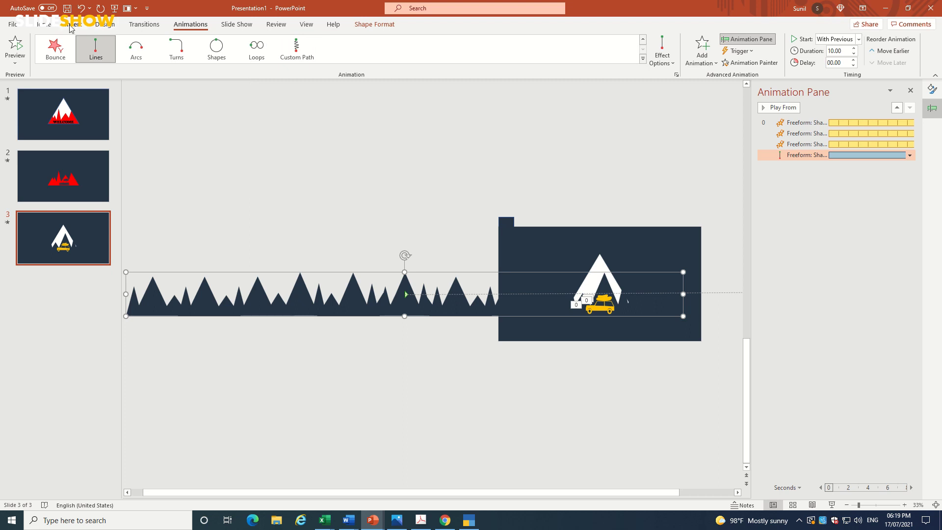
pyautogui.click(45, 25)
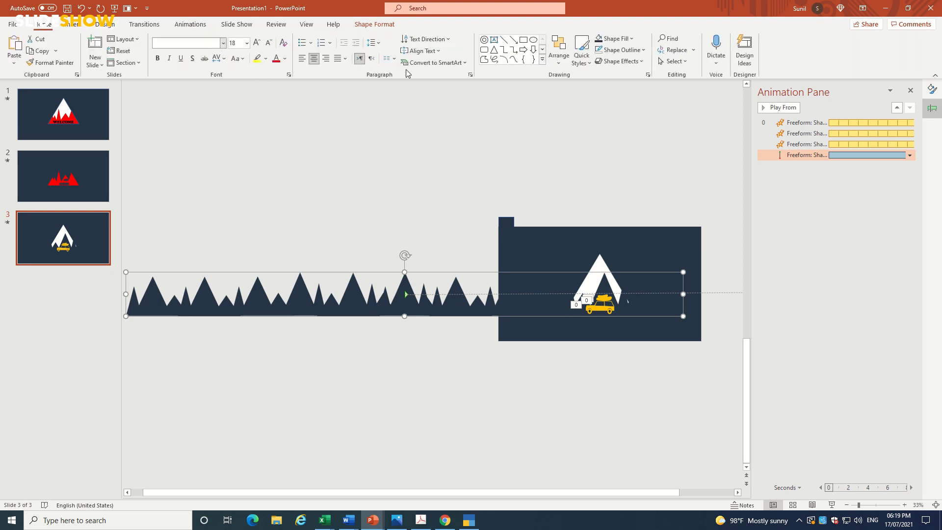
pyautogui.click(615, 38)
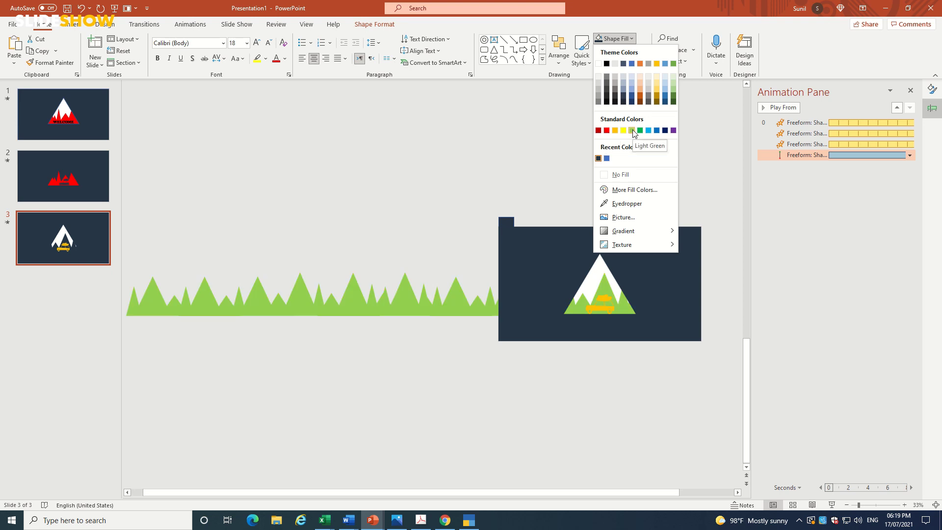
pyautogui.click(606, 130)
# - Colour the car and its luggage dark navy using the Eyedropper on the background
pyautogui.click(606, 310)
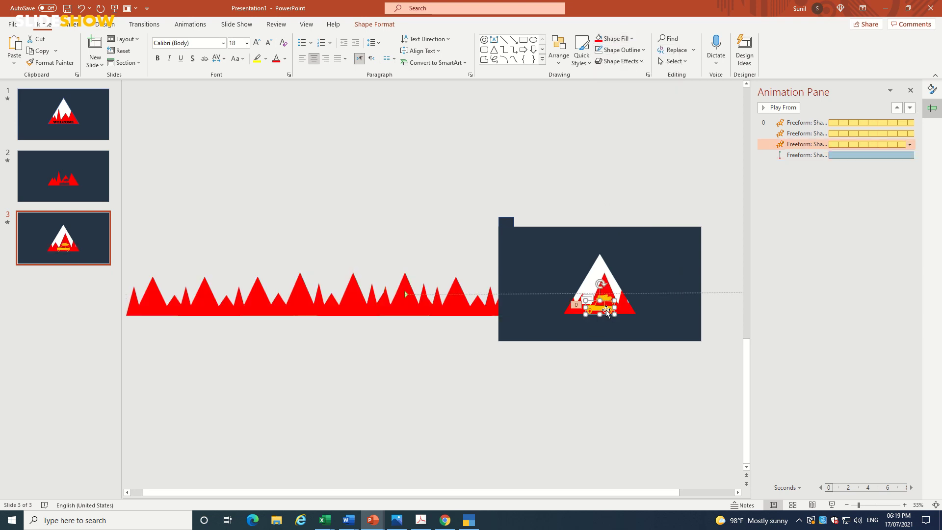
pyautogui.keyDown('shift'); pyautogui.click(604, 294); pyautogui.keyUp('shift')
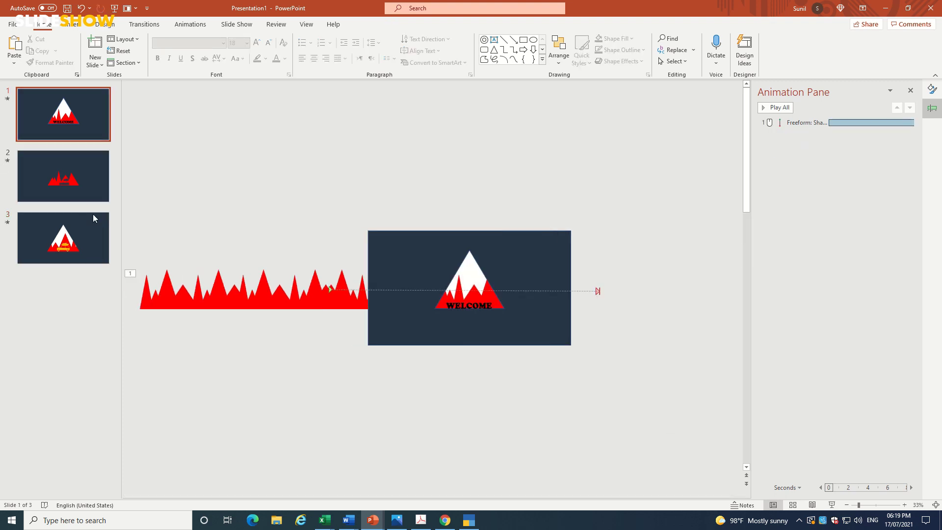
pyautogui.click(93, 216)
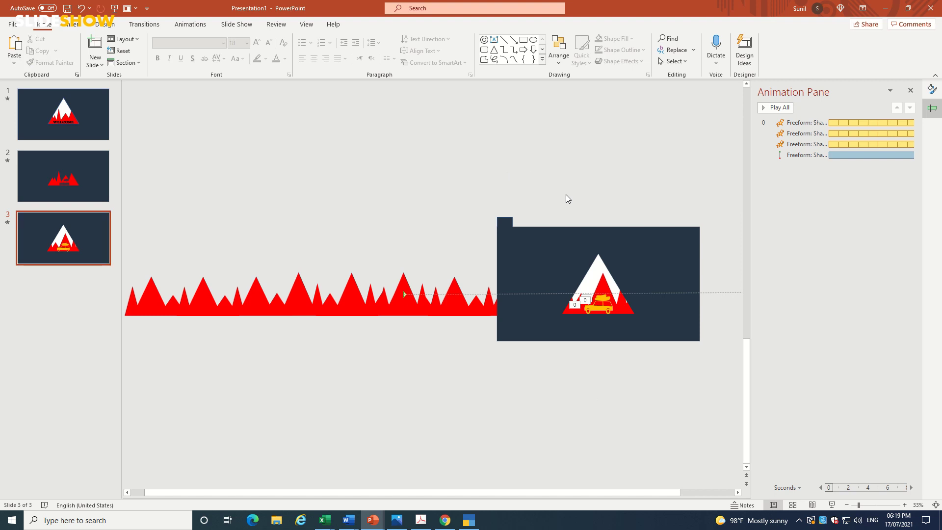
pyautogui.moveTo(565, 193); pyautogui.dragTo(627, 354)
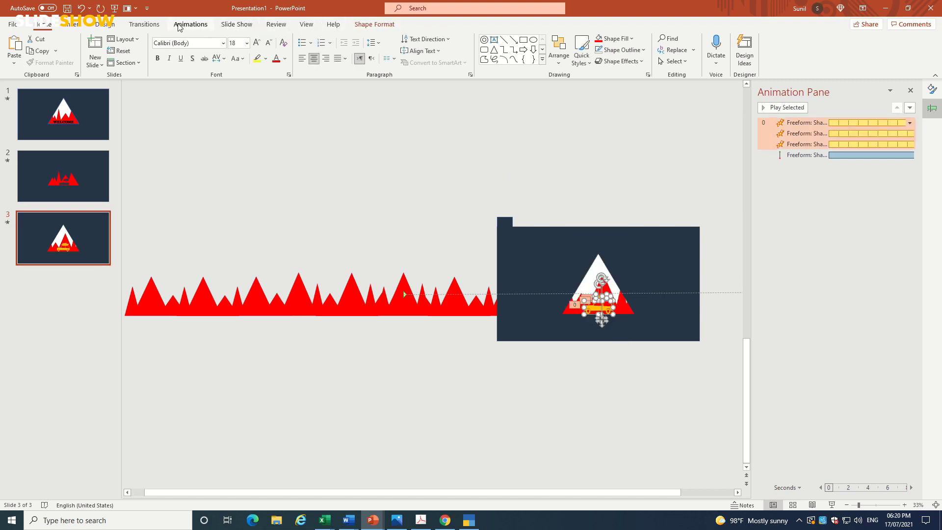
pyautogui.click(74, 24)
pyautogui.click(42, 27)
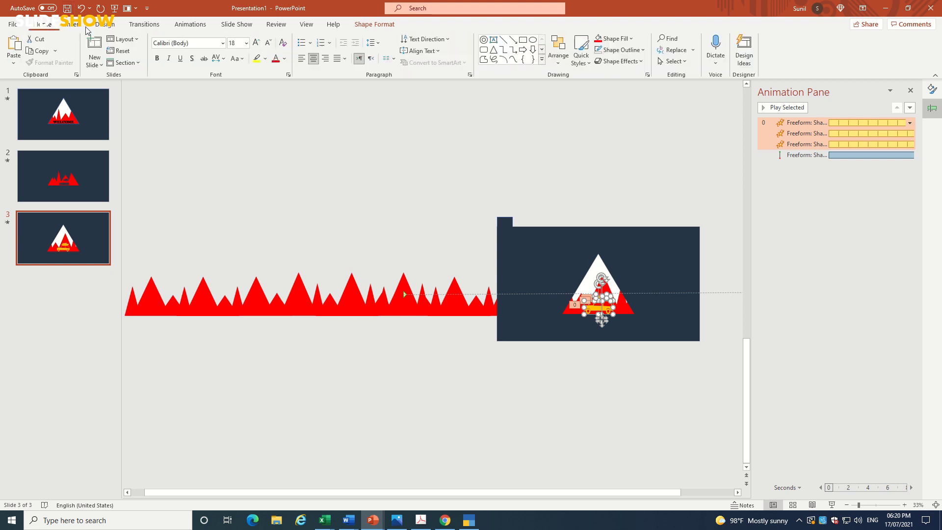
pyautogui.click(631, 39)
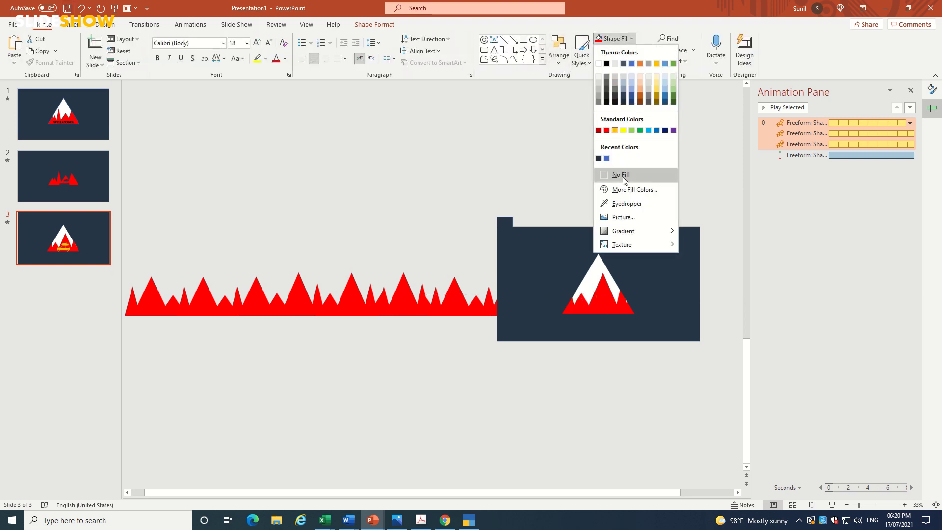
pyautogui.click(626, 203)
pyautogui.click(553, 252)
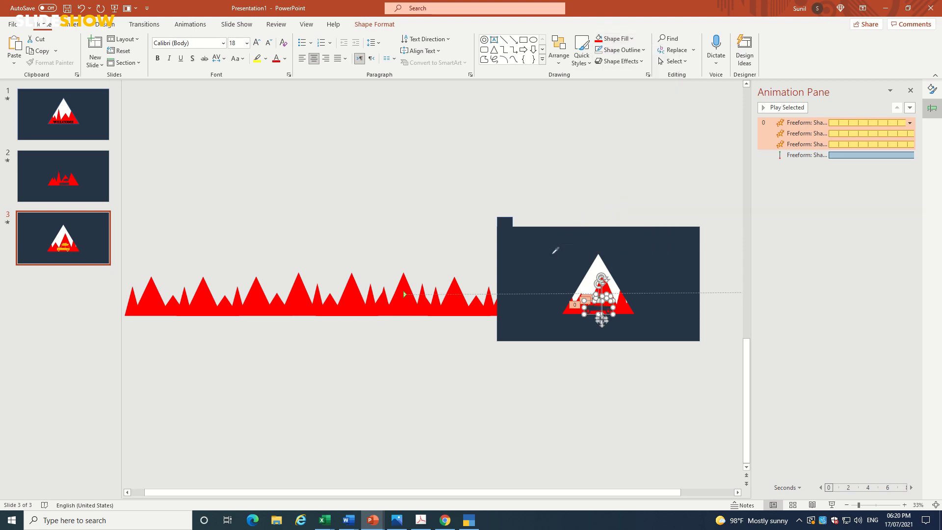
# - Deselect the car and preview the slide's animations
pyautogui.click(339, 162)
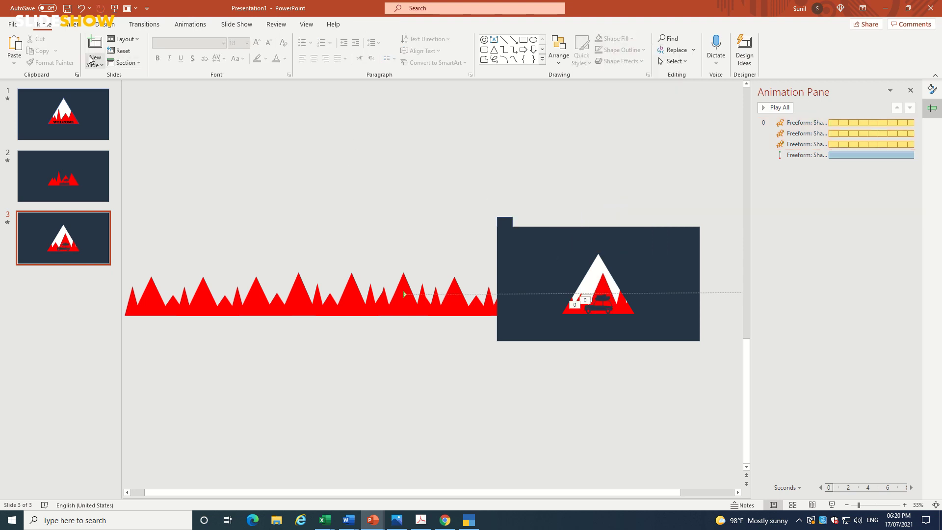
pyautogui.click(191, 24)
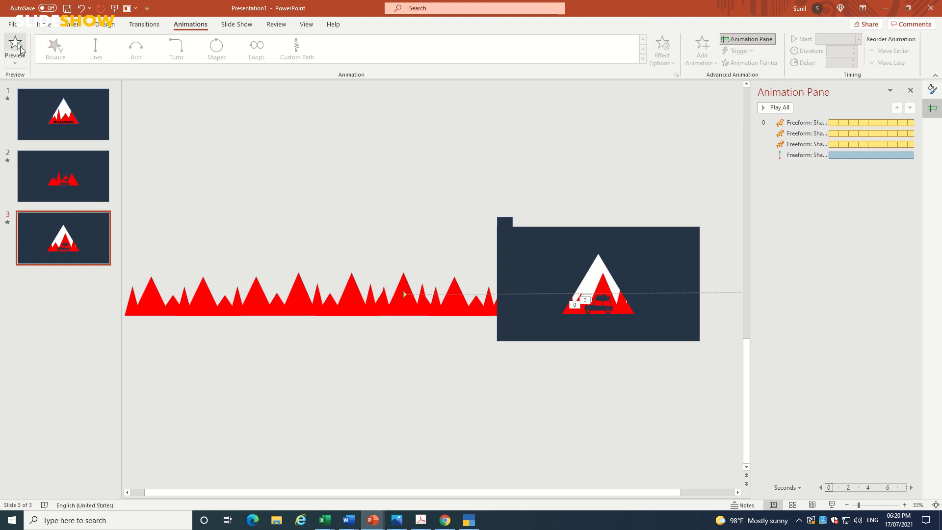
pyautogui.click(15, 45)
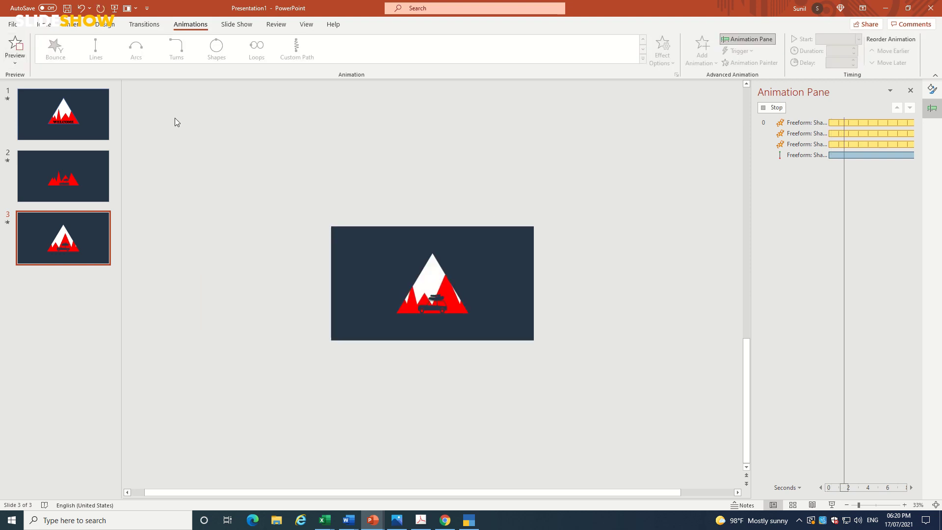